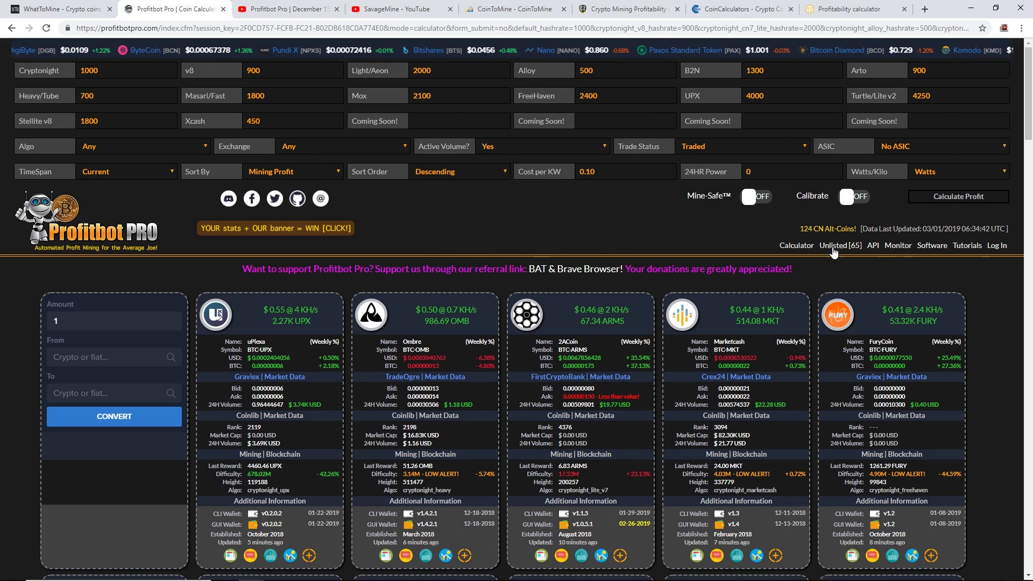
# - Recalculate the Profitbot Pro mining profits with the currently entered hashrates and filters
pyautogui.click(945, 195)
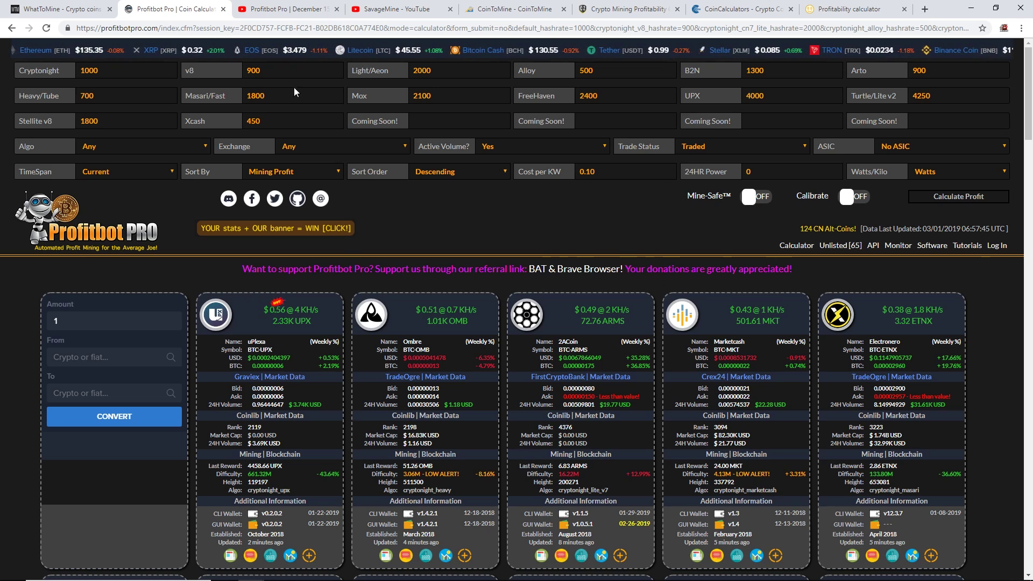
pyautogui.click(366, 147)
pyautogui.moveTo(519, 269); pyautogui.dragTo(242, 269)
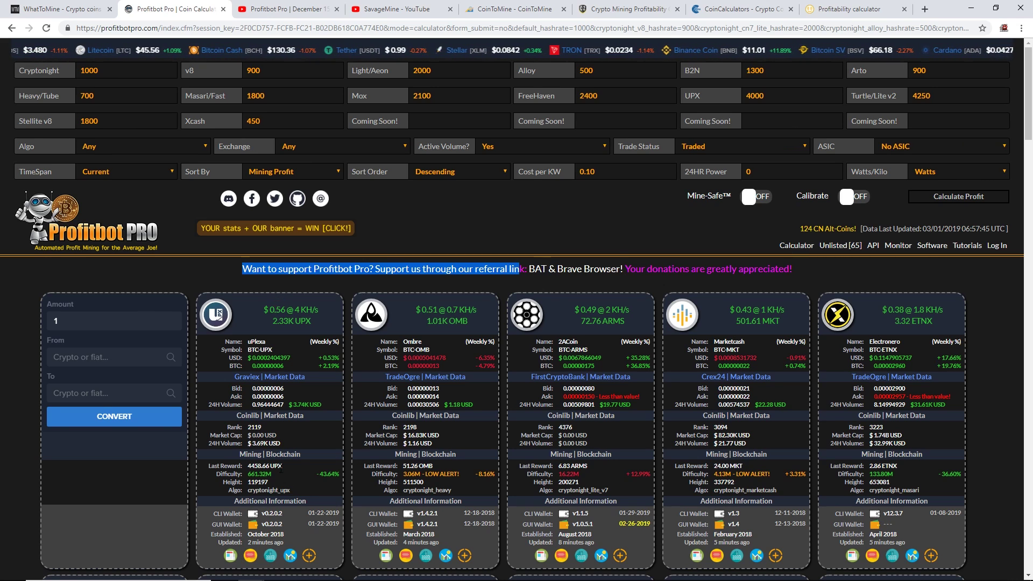
pyautogui.scroll(-1, 293, 459)
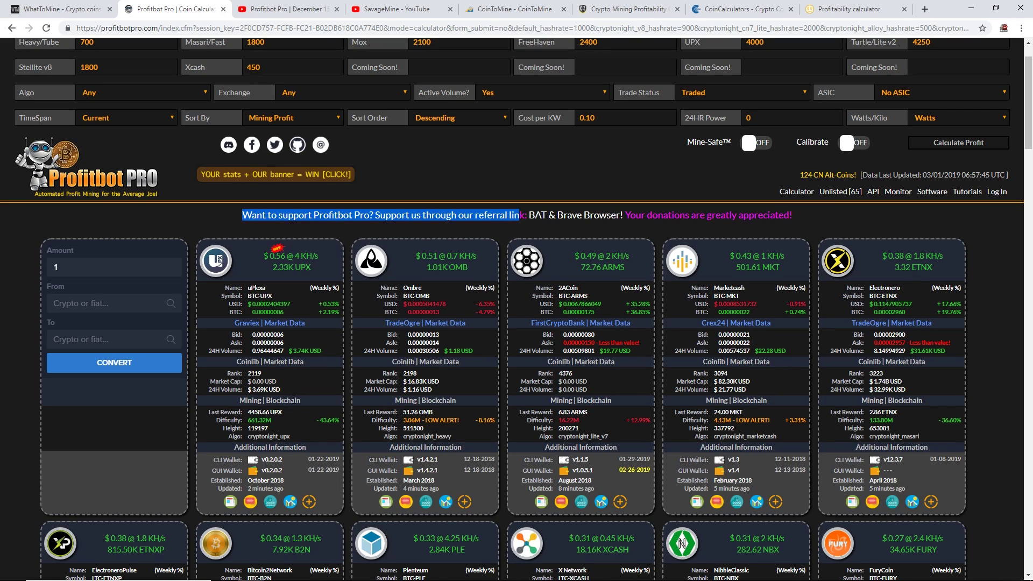
pyautogui.click(547, 162)
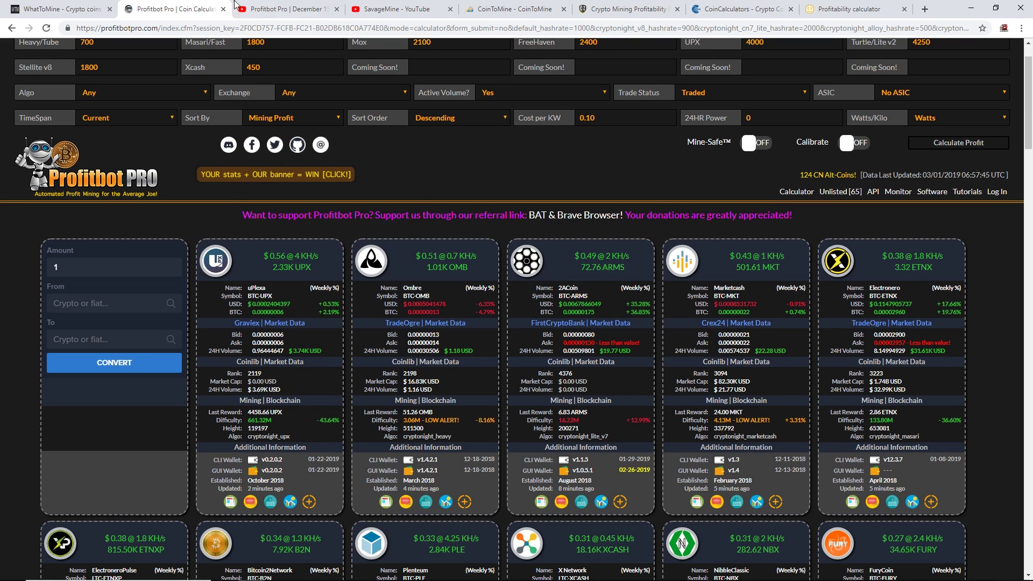
# - View the YouTube page of the December 15, 2018 Profitbot Pro tutorial and return to the Profitbot Pro calculator
pyautogui.click(285, 8)
pyautogui.scroll(-2, 360, 431)
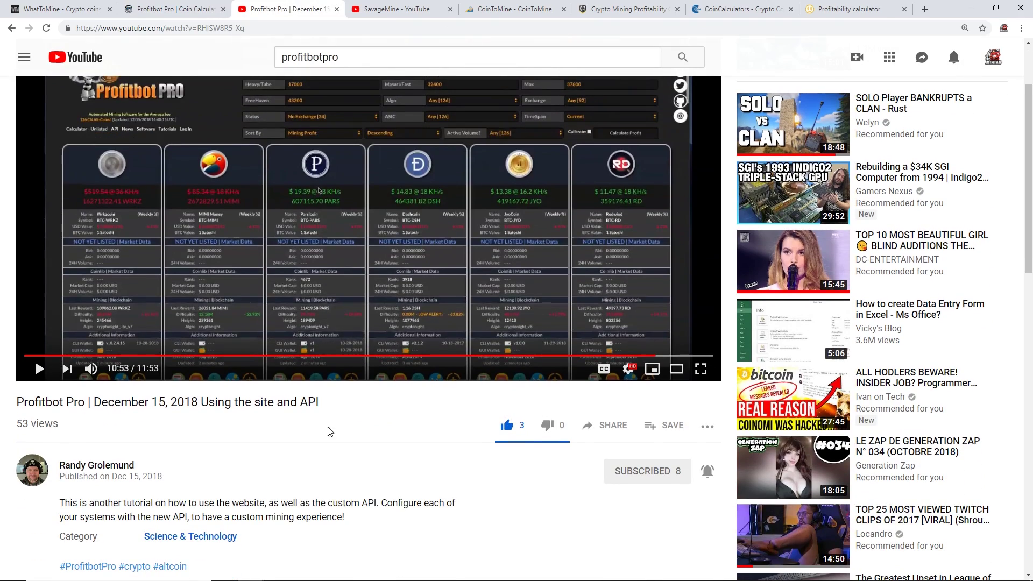
pyautogui.click(186, 9)
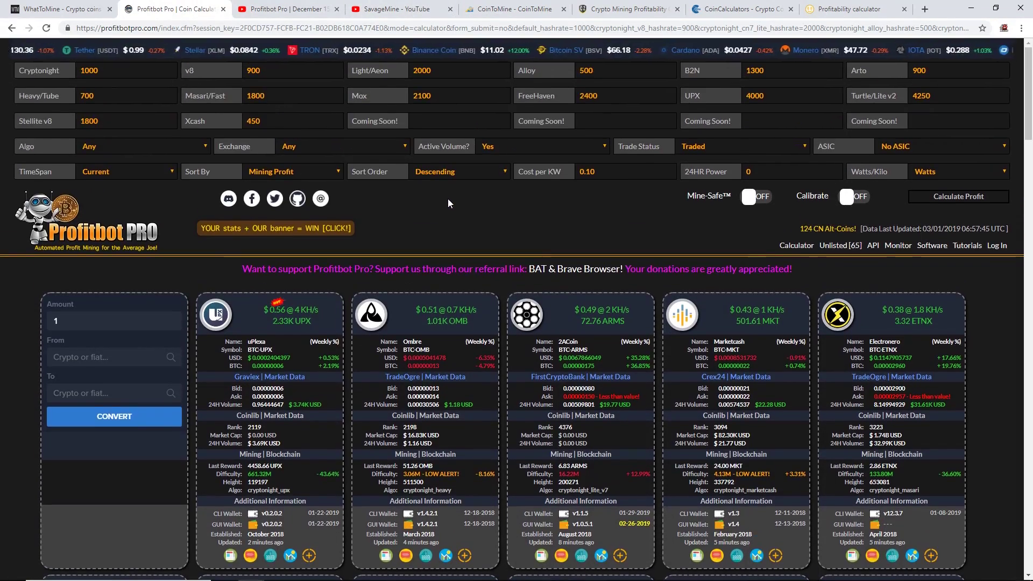
# - Look through the ranked coin profitability cards on the Profitbot Pro page
pyautogui.scroll(-3, 443, 198)
pyautogui.scroll(-10, 444, 201)
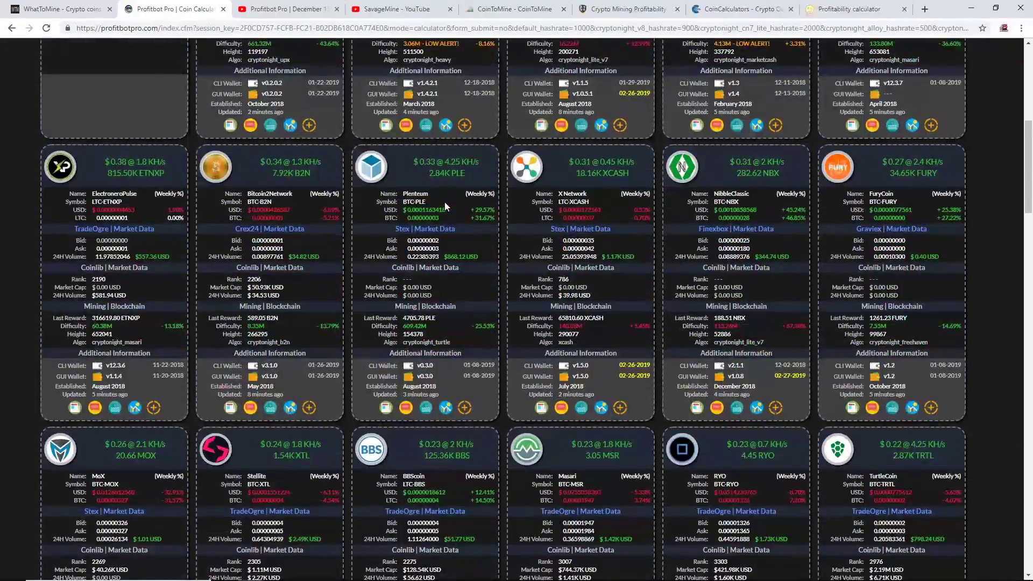
pyautogui.scroll(3, 444, 202)
pyautogui.scroll(10, 445, 202)
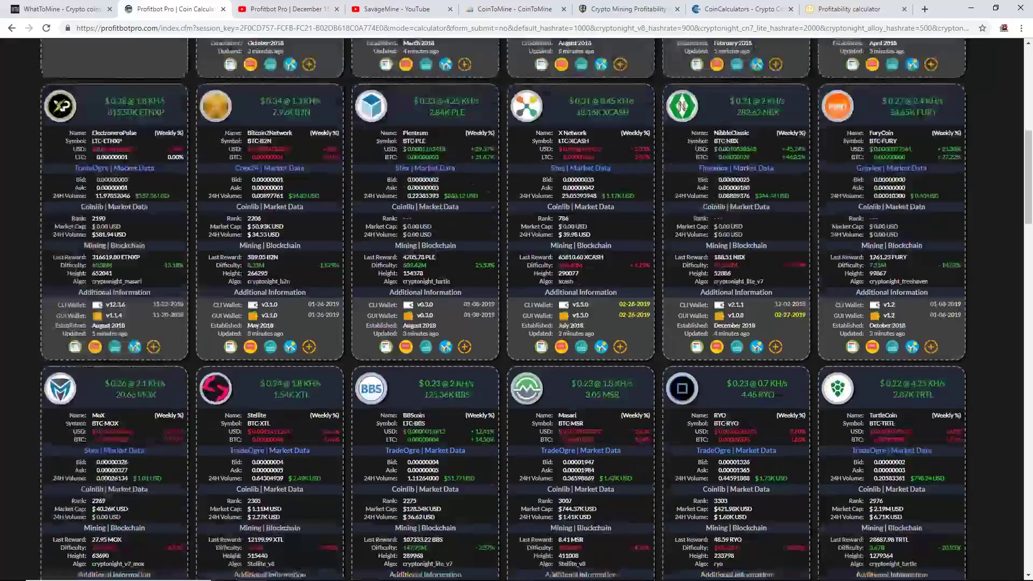
# - View the SavageMine YouTube channel and return to the hashrate fields of the Profitbot Pro calculator
pyautogui.click(380, 8)
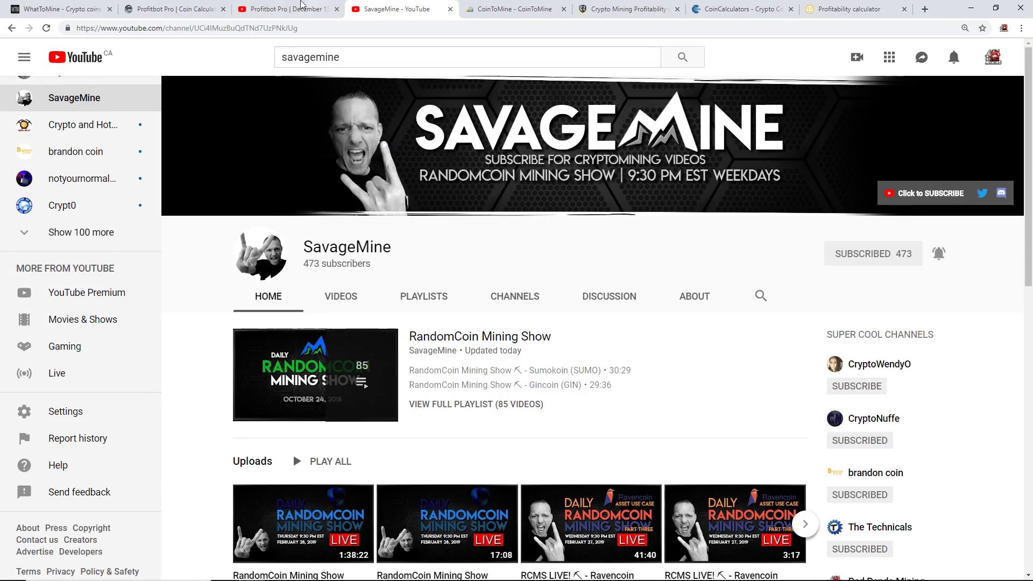
pyautogui.click(195, 10)
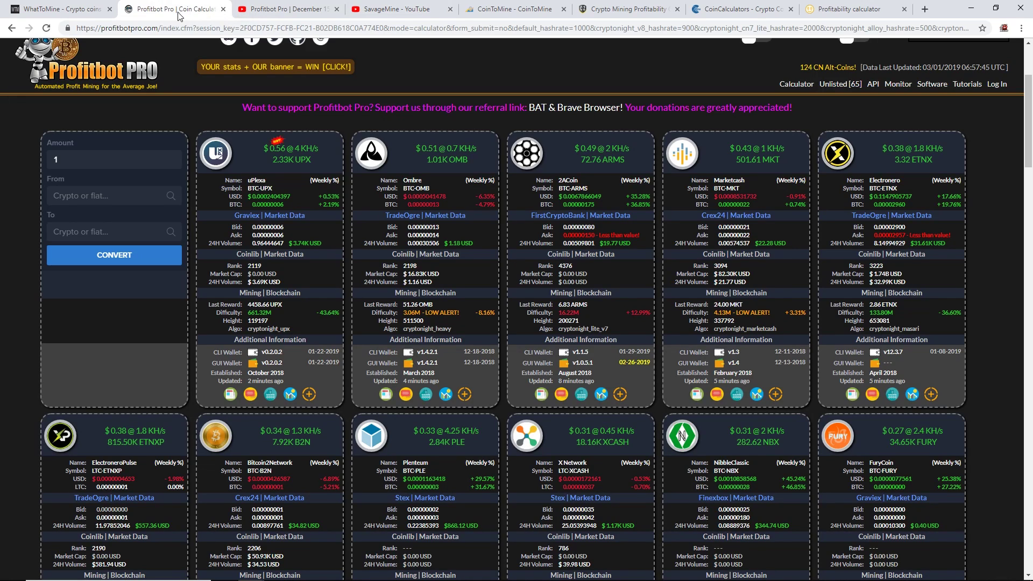
pyautogui.scroll(3, 386, 69)
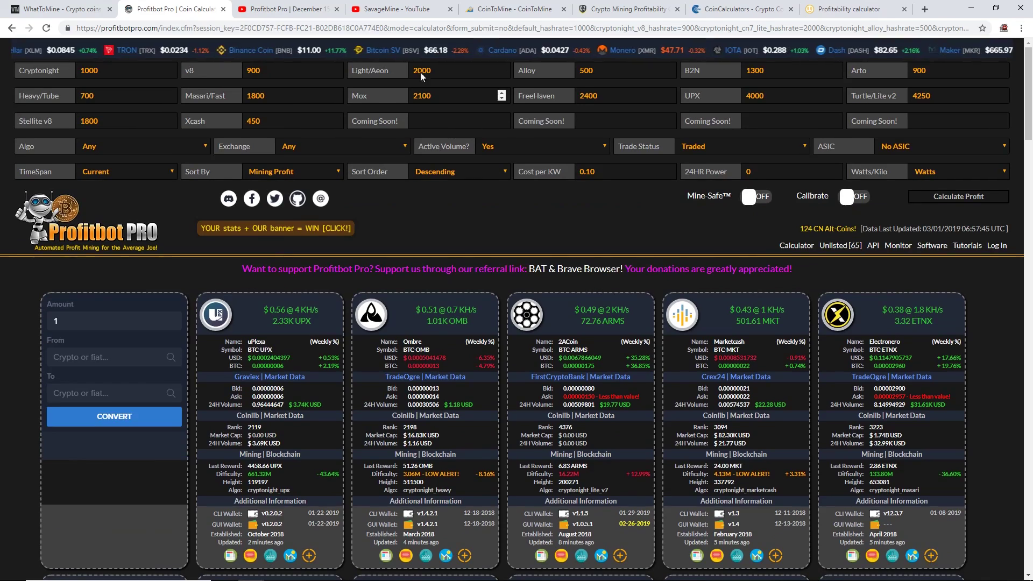
# - Switch to the CoinToMine home page and highlight its web address
pyautogui.click(375, 8)
pyautogui.click(514, 9)
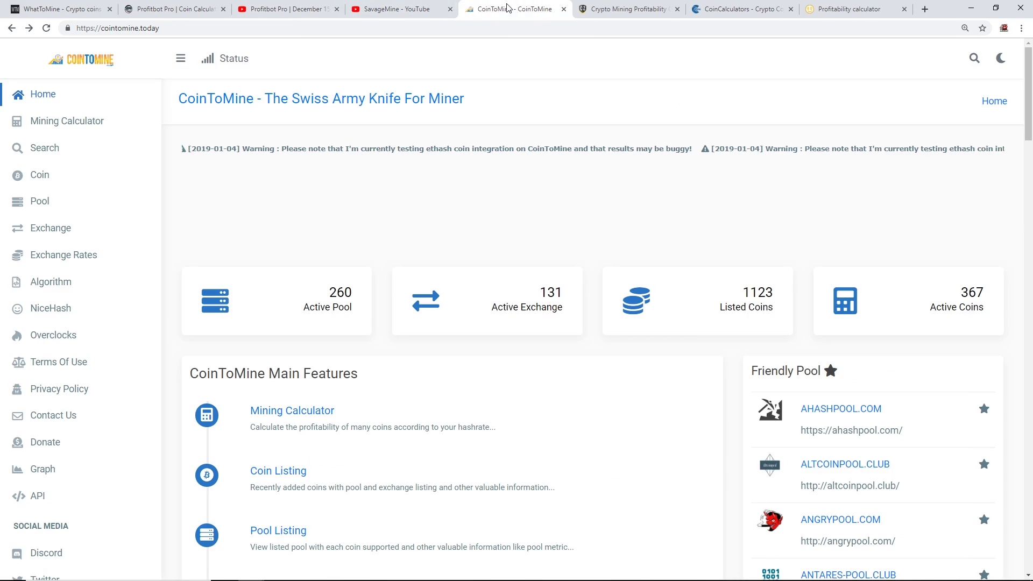
pyautogui.click(408, 7)
pyautogui.click(514, 9)
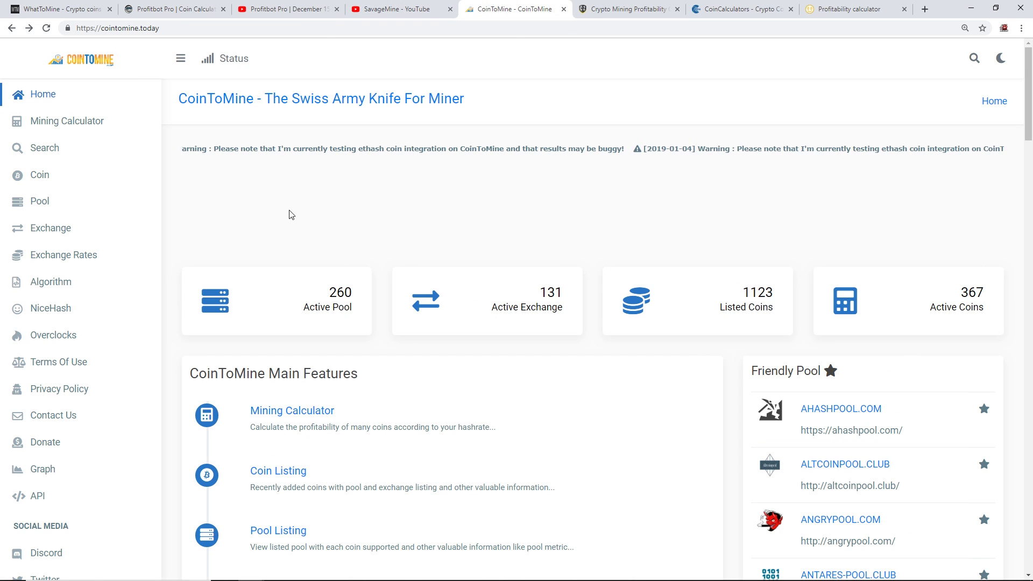
pyautogui.click(126, 30)
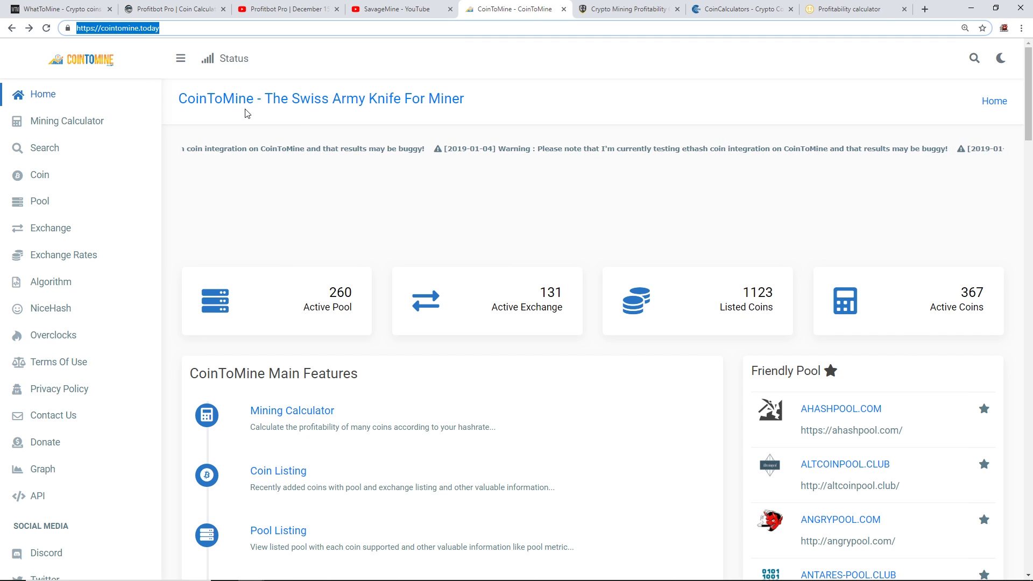
pyautogui.click(355, 70)
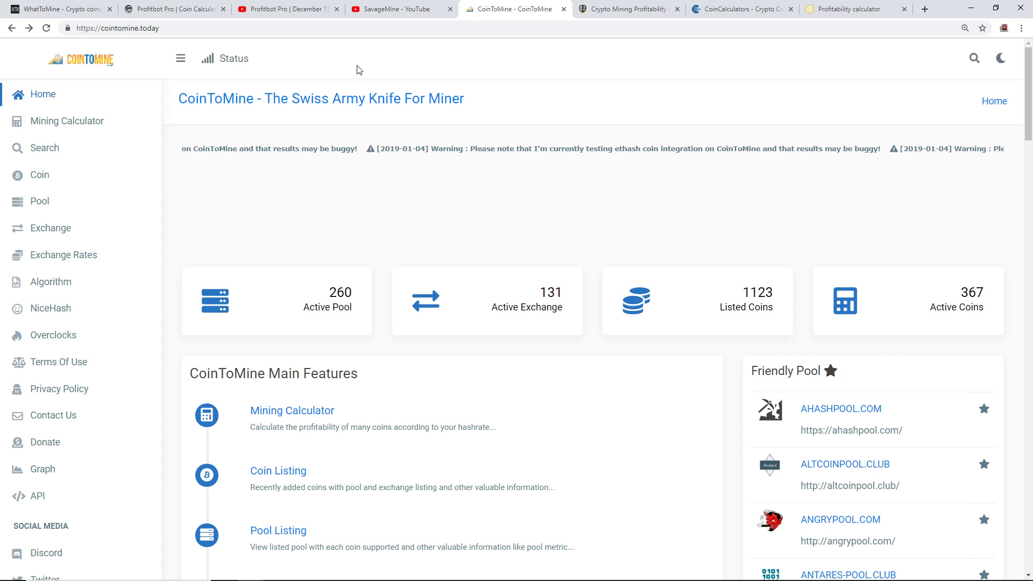
# - Glance at the WhatToMine GPU calculator for comparison, and review the main features listed on the CoinToMine home page
pyautogui.click(59, 8)
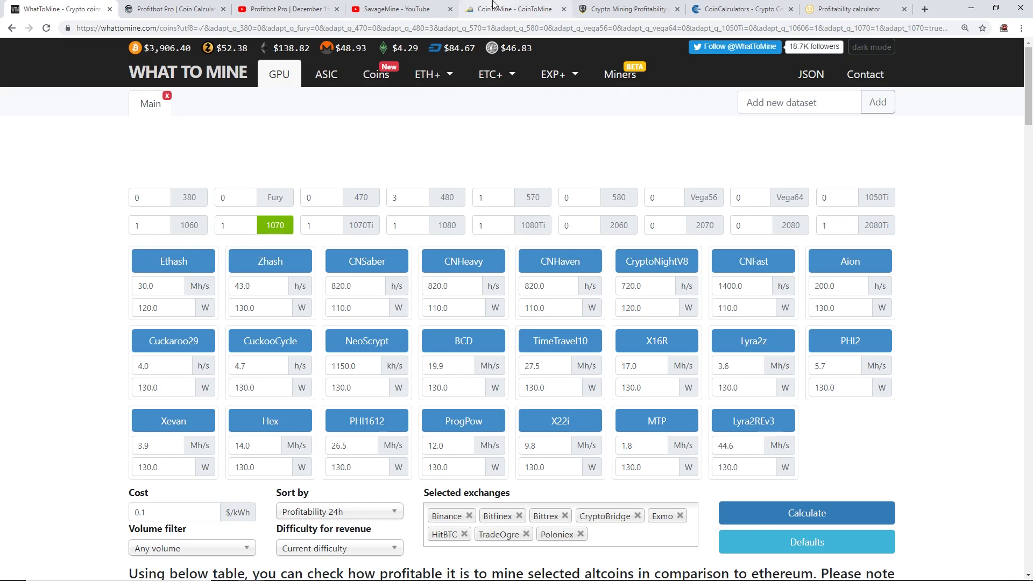
pyautogui.click(512, 9)
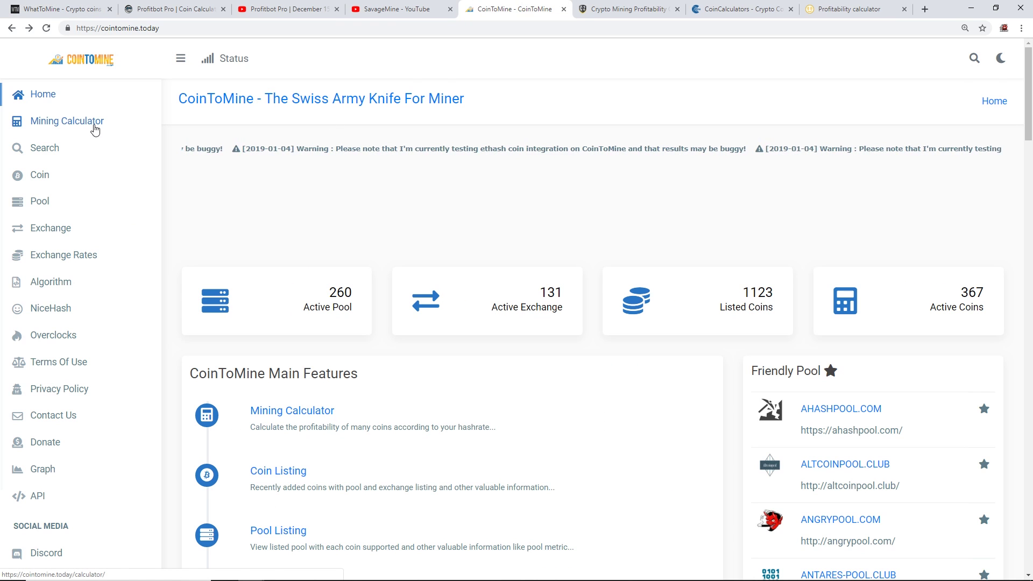
pyautogui.scroll(-3, 280, 251)
pyautogui.scroll(-1, 280, 252)
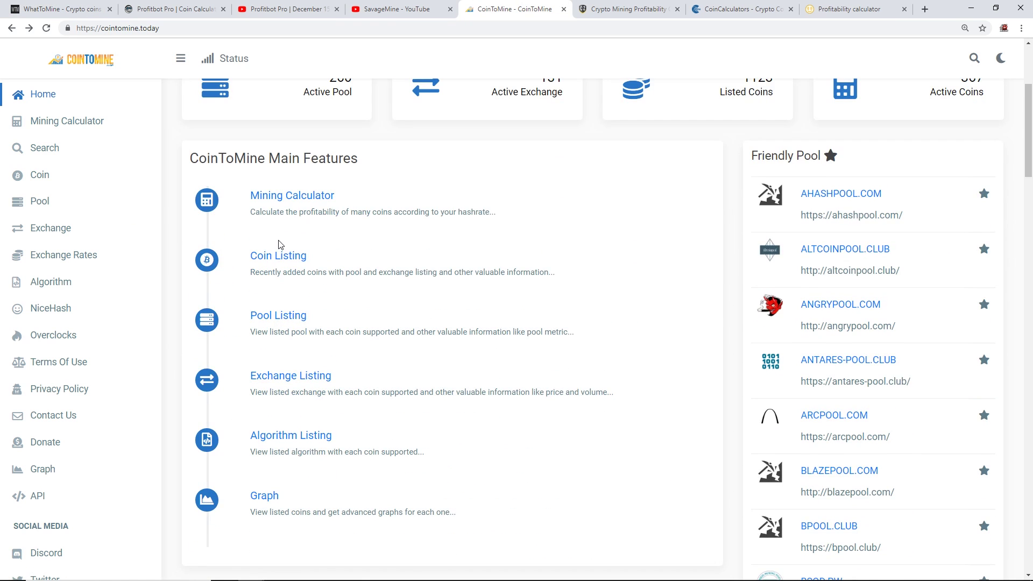
pyautogui.scroll(4, 279, 245)
pyautogui.scroll(-2, 279, 241)
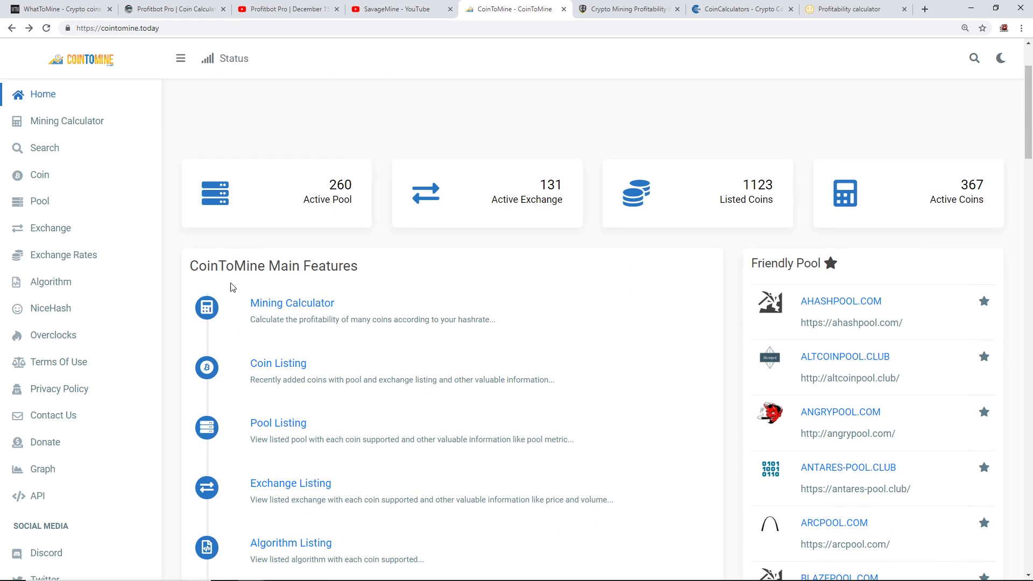
pyautogui.scroll(-2, 269, 348)
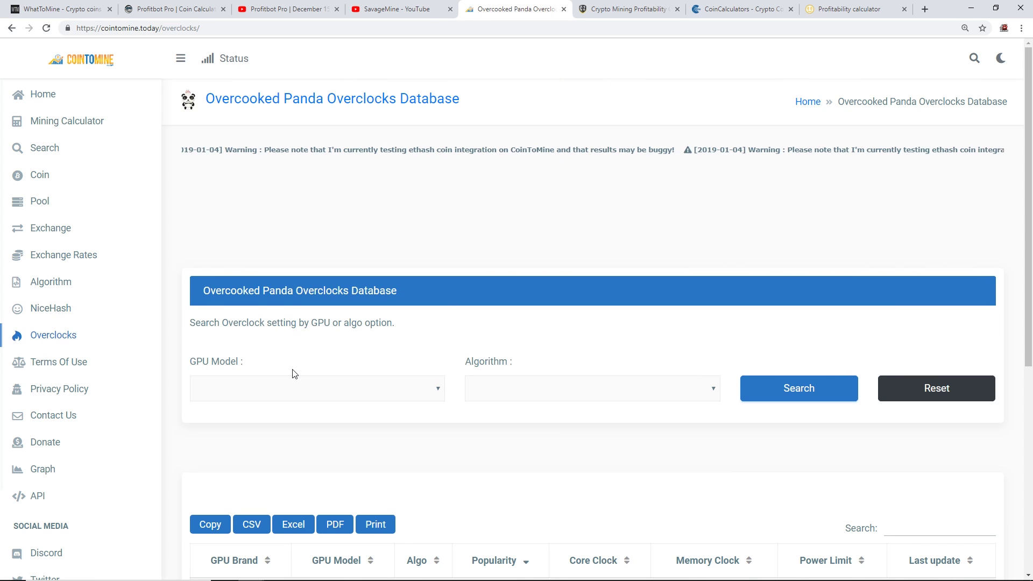
# - Search CoinToMine's Overclocks database for the GPU model 8 # 35 (1300/2000) RX 550 without choosing an algorithm
pyautogui.click(303, 388)
pyautogui.scroll(-1, 342, 258)
pyautogui.scroll(-3, 342, 260)
pyautogui.scroll(5, 339, 259)
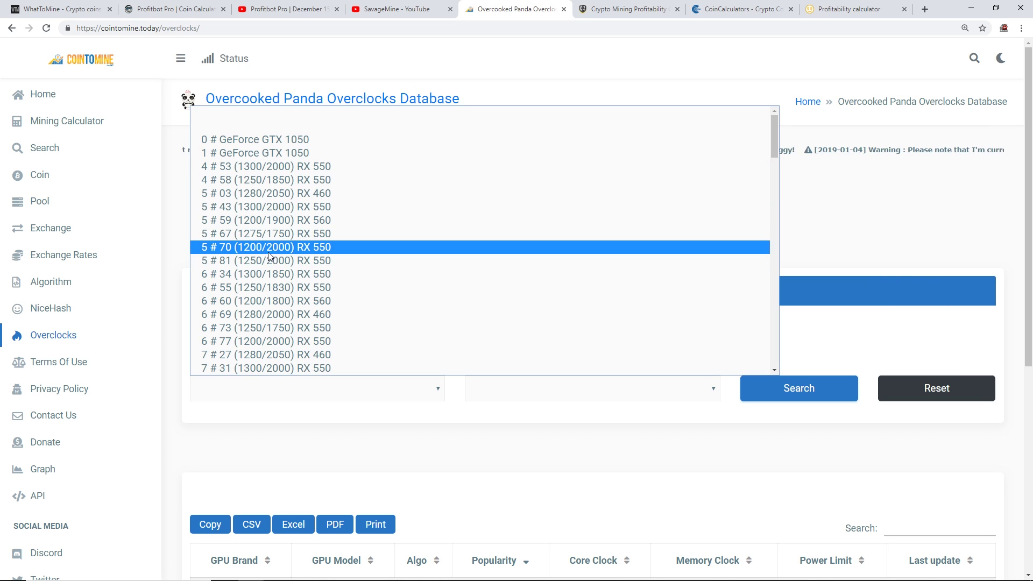
pyautogui.scroll(-5, 274, 263)
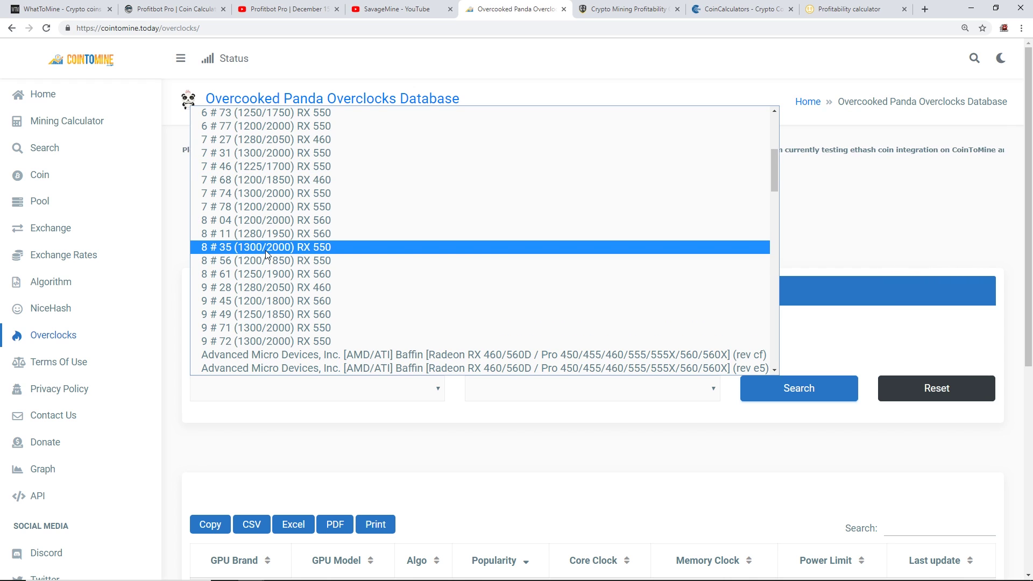
pyautogui.click(315, 247)
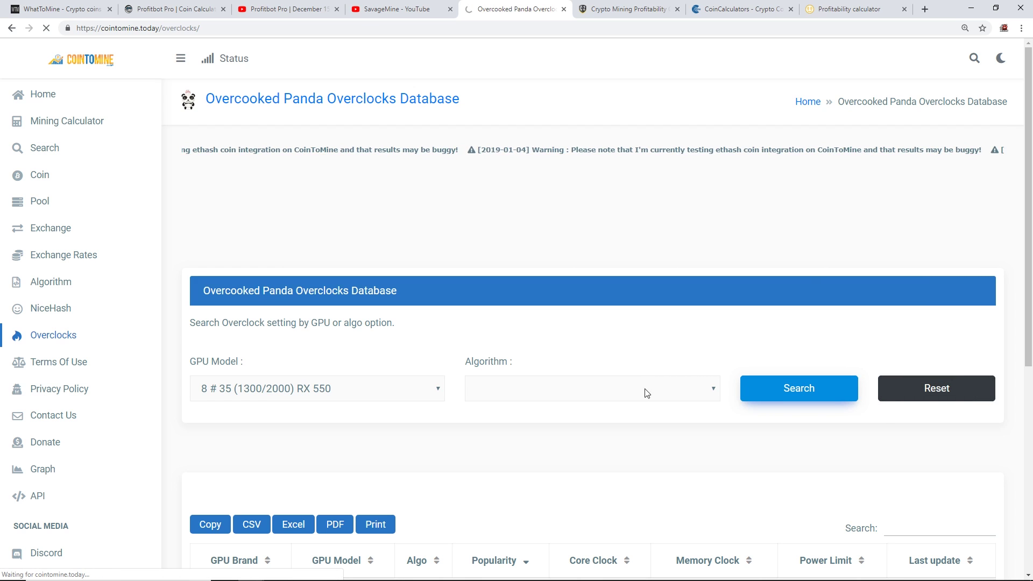
pyautogui.click(840, 391)
# - Examine the RX 550 overclock search results and the algorithm filter
pyautogui.click(566, 385)
pyautogui.scroll(-3, 683, 436)
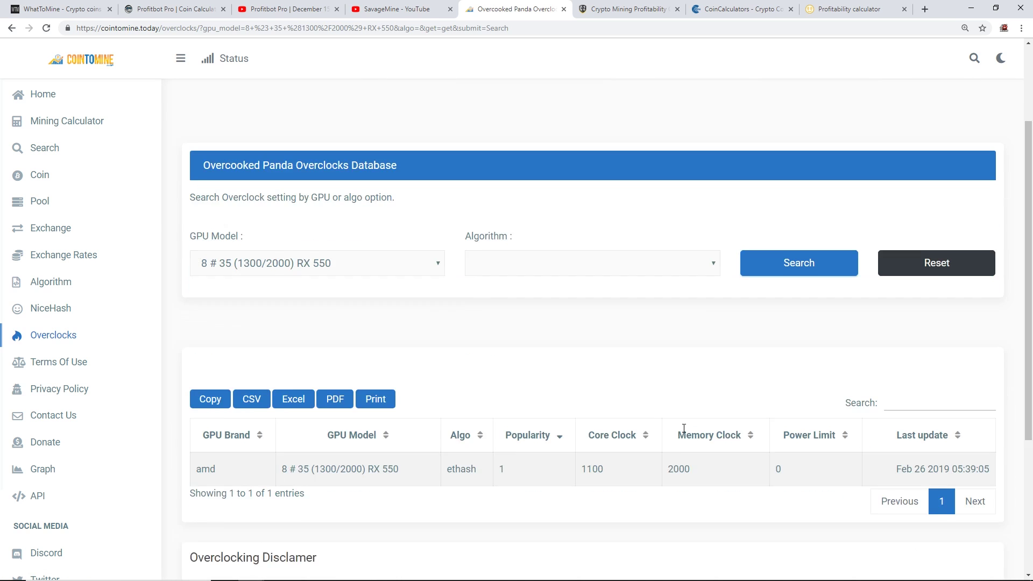
pyautogui.scroll(-4, 591, 278)
pyautogui.scroll(4, 595, 323)
pyautogui.click(590, 259)
pyautogui.click(763, 326)
pyautogui.click(580, 263)
pyautogui.click(523, 284)
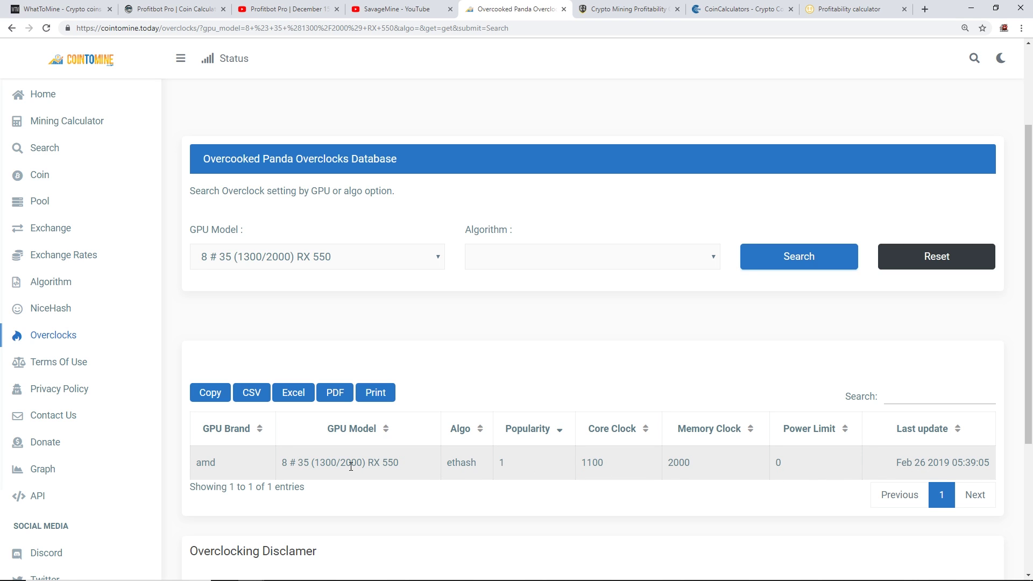
# - Filter the RX 550 overclock search by the ethash algorithm and run it
pyautogui.click(521, 259)
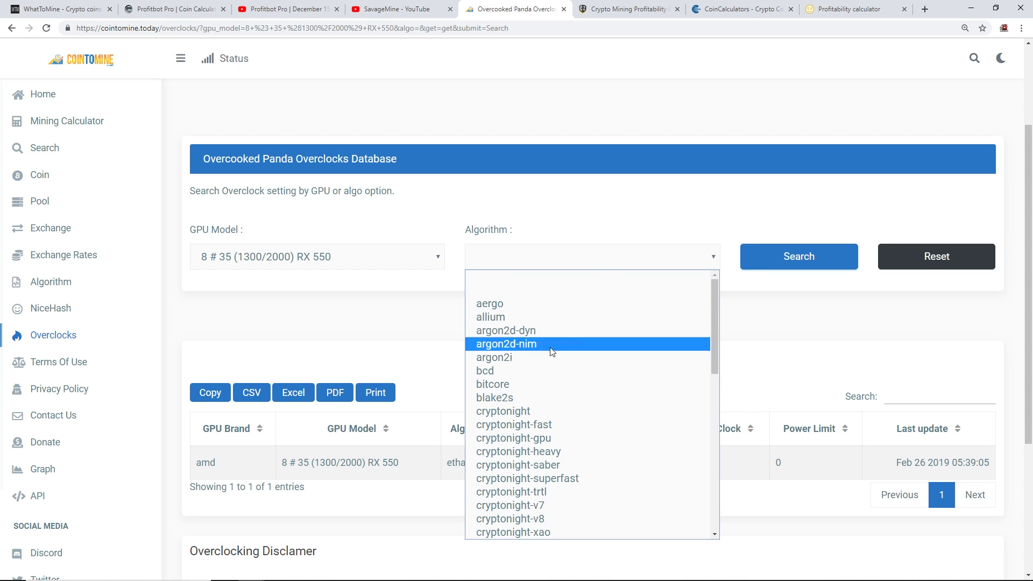
pyautogui.scroll(-5, 557, 371)
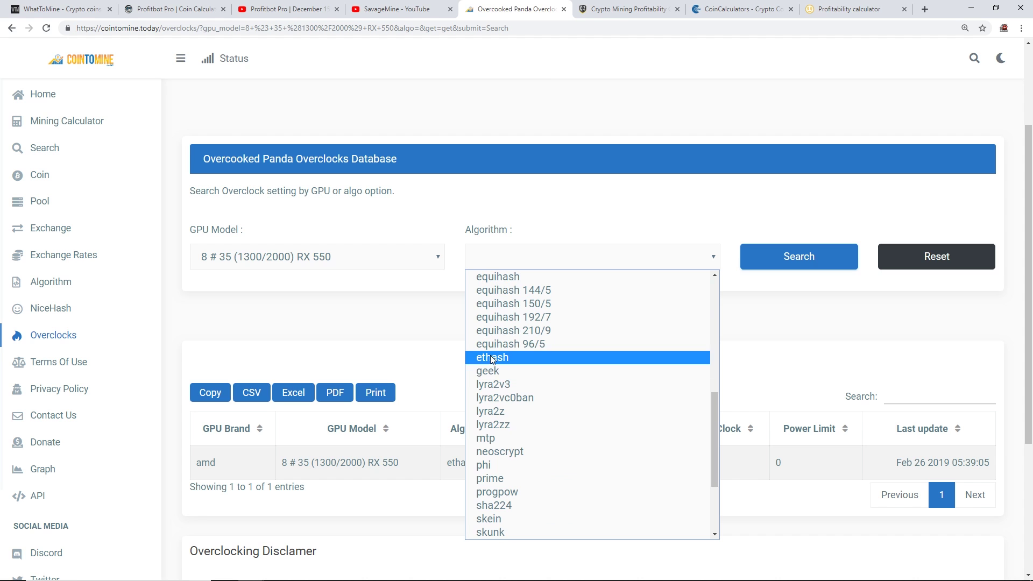
pyautogui.click(511, 357)
pyautogui.click(752, 261)
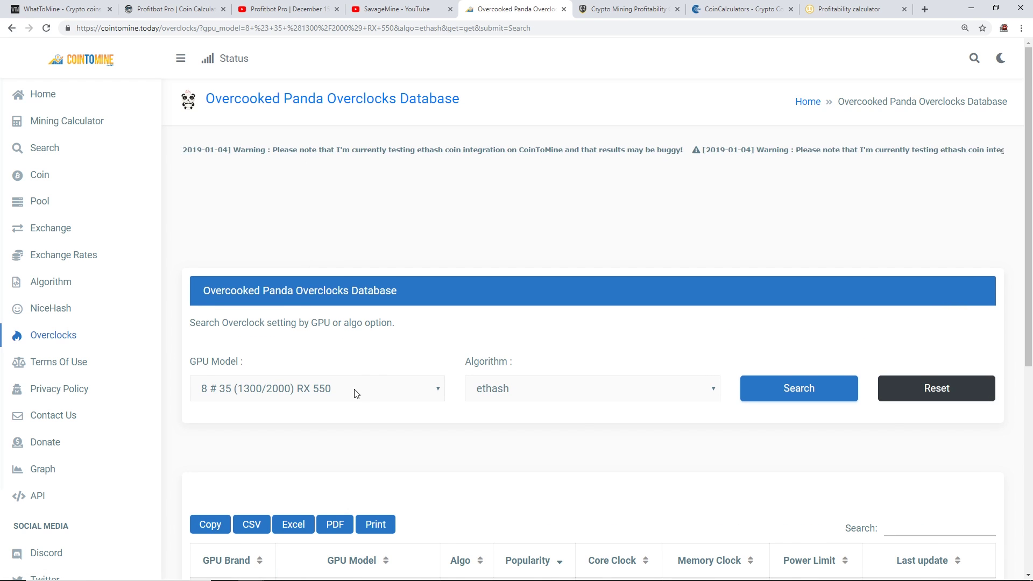
# - Set the GPU model of the overclock search to GeForce GTX 1070
pyautogui.click(353, 347)
pyautogui.scroll(-10, 342, 253)
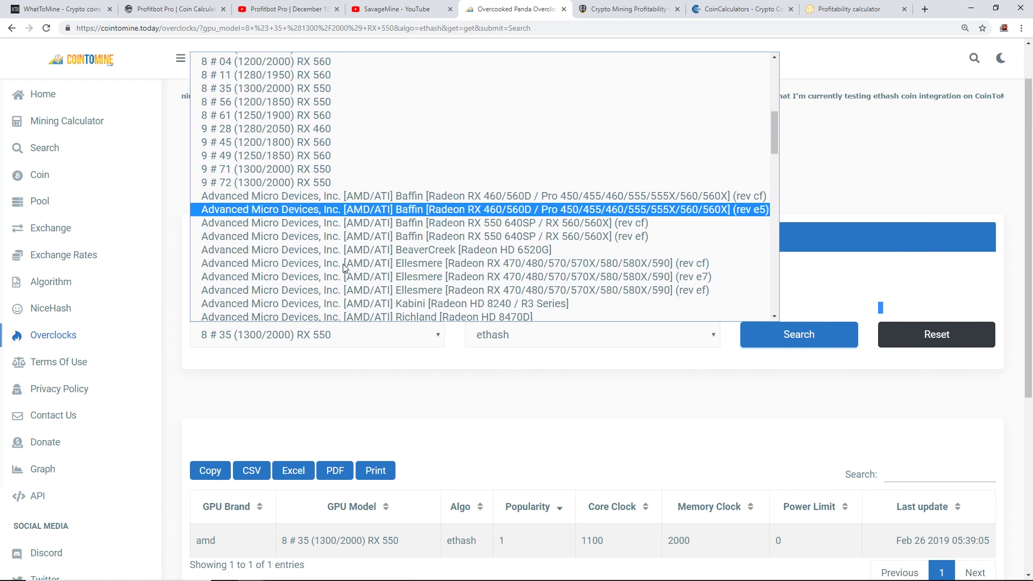
pyautogui.scroll(4, 340, 251)
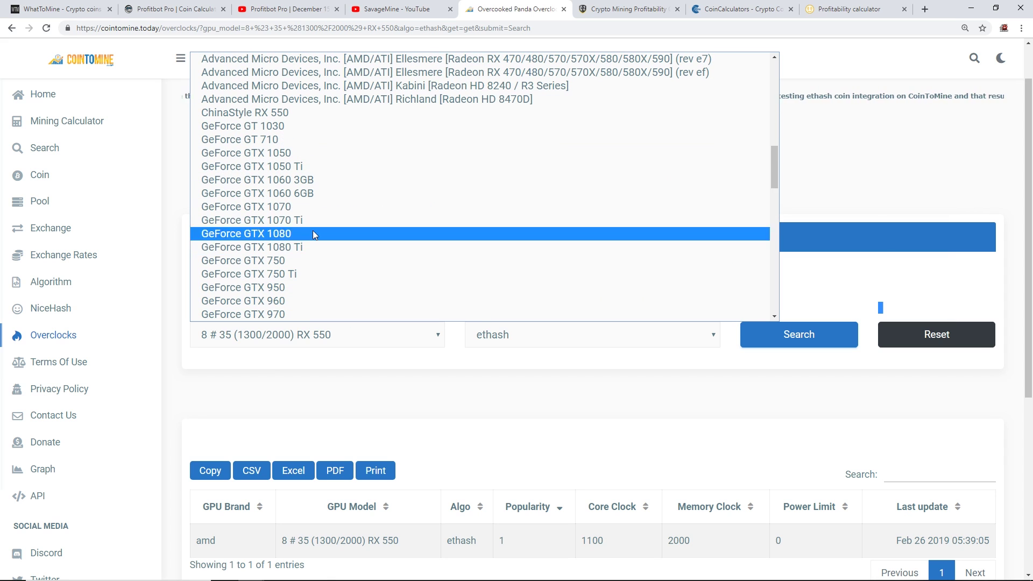
pyautogui.click(282, 206)
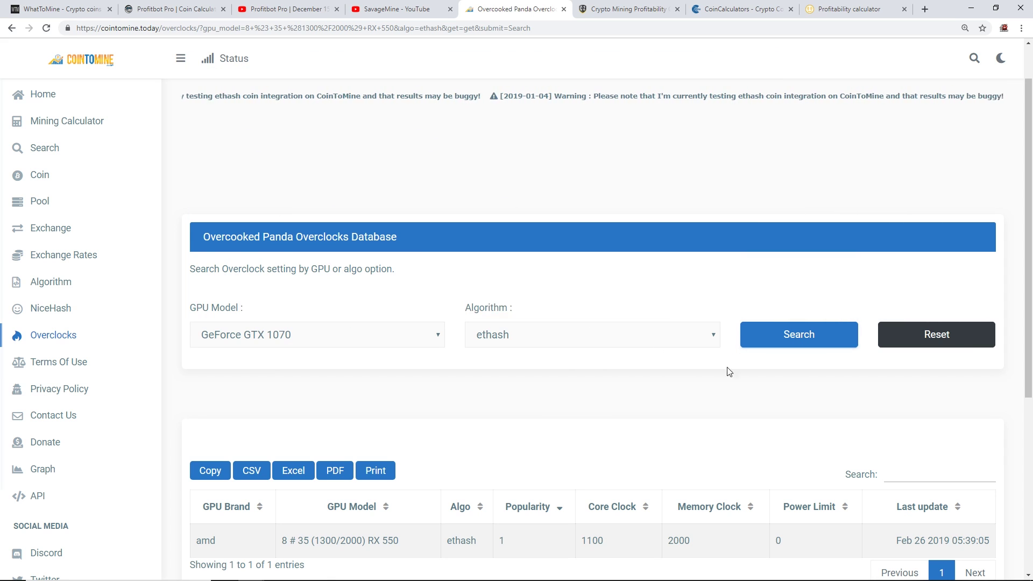
pyautogui.click(397, 338)
pyautogui.scroll(4, 339, 261)
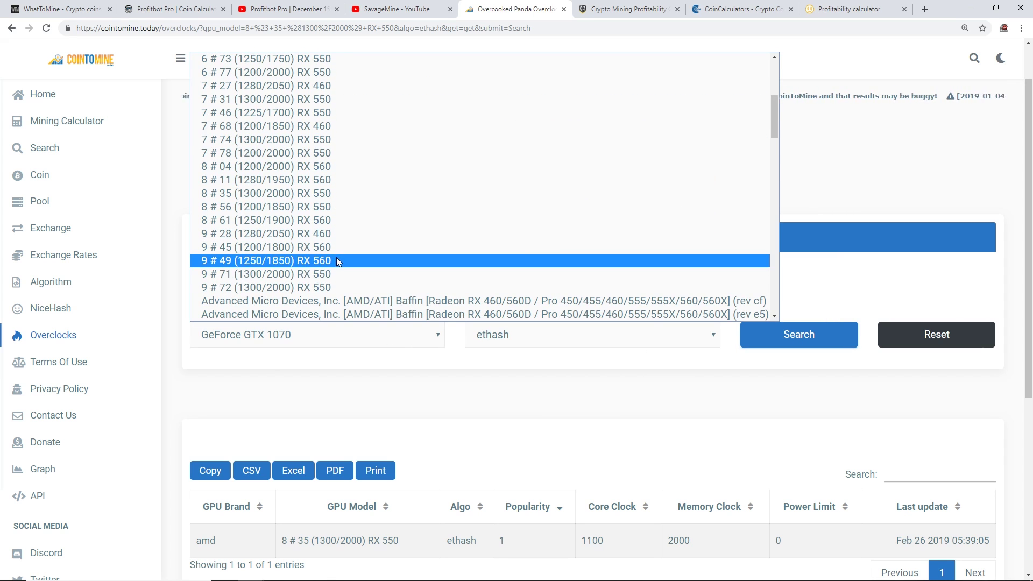
pyautogui.scroll(-3, 332, 269)
pyautogui.scroll(-2, 332, 275)
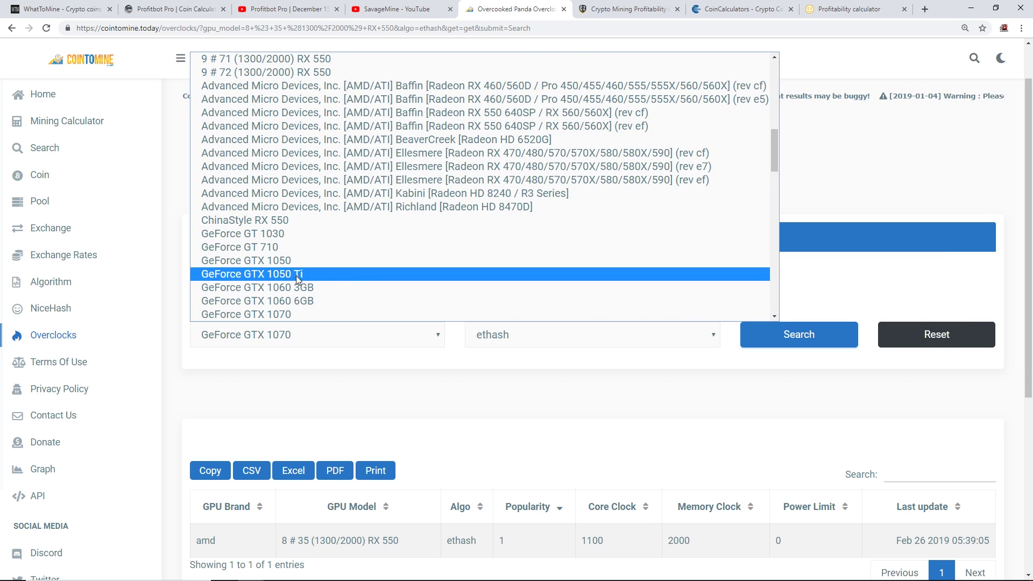
pyautogui.click(297, 312)
# - Clear the ethash algorithm filter and run the overclock search for the GeForce GTX 1070
pyautogui.click(551, 334)
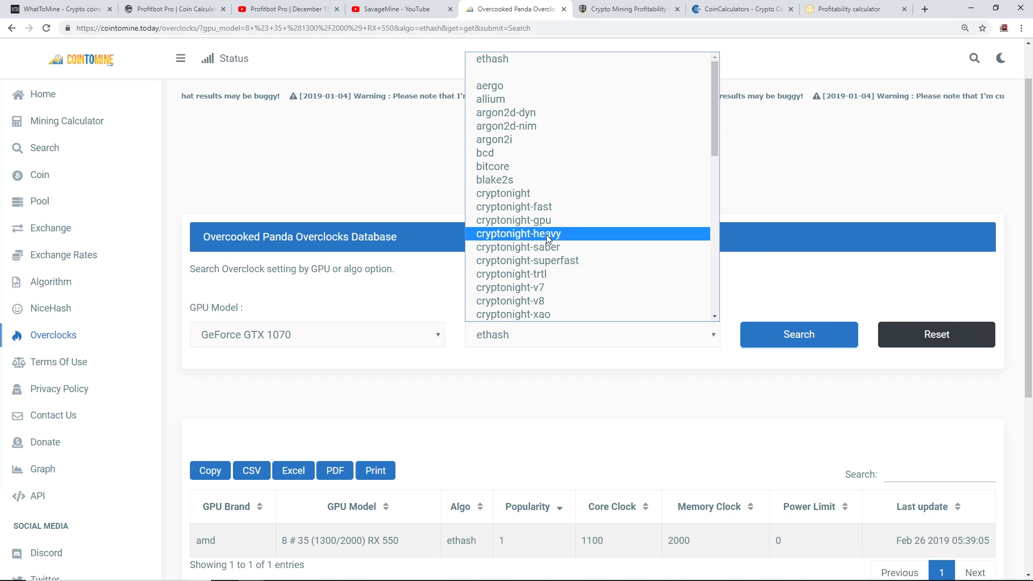
pyautogui.scroll(-4, 524, 214)
pyautogui.scroll(10, 522, 211)
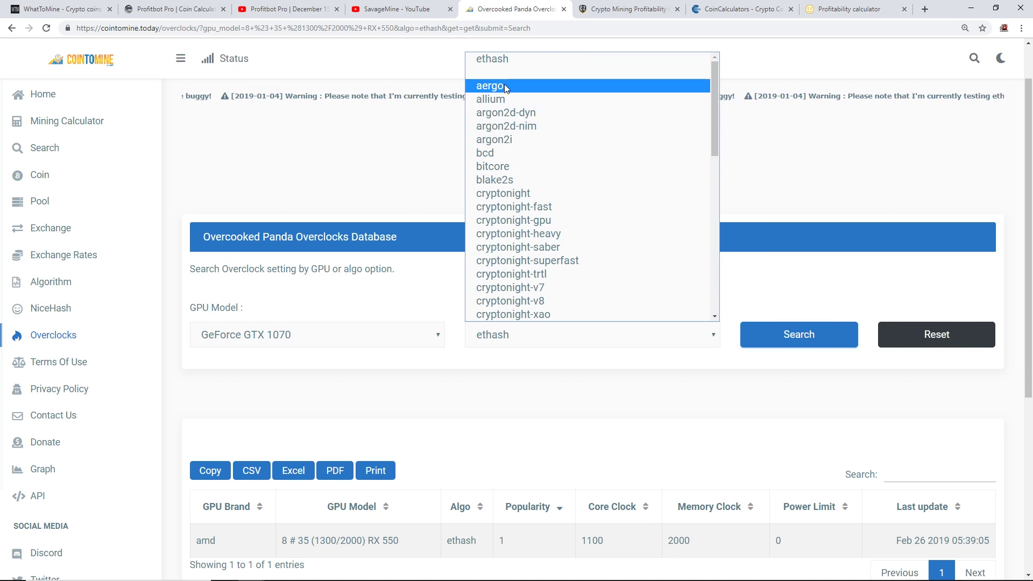
pyautogui.click(538, 63)
pyautogui.click(769, 341)
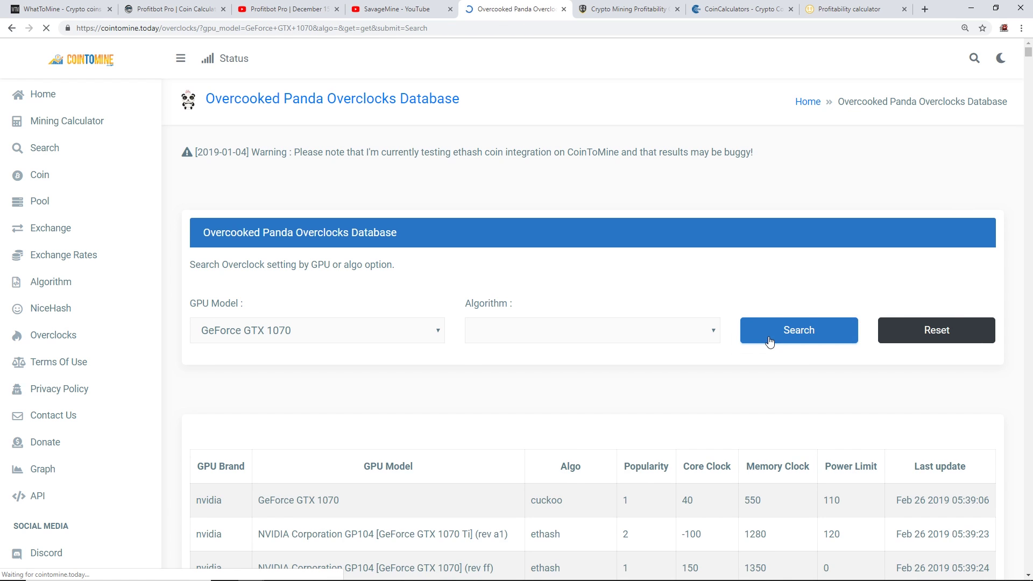
# - Examine the GTX 1070 overclock results, comparing algorithms, popularity, core clock, memory clock and power limit
pyautogui.scroll(-4, 711, 377)
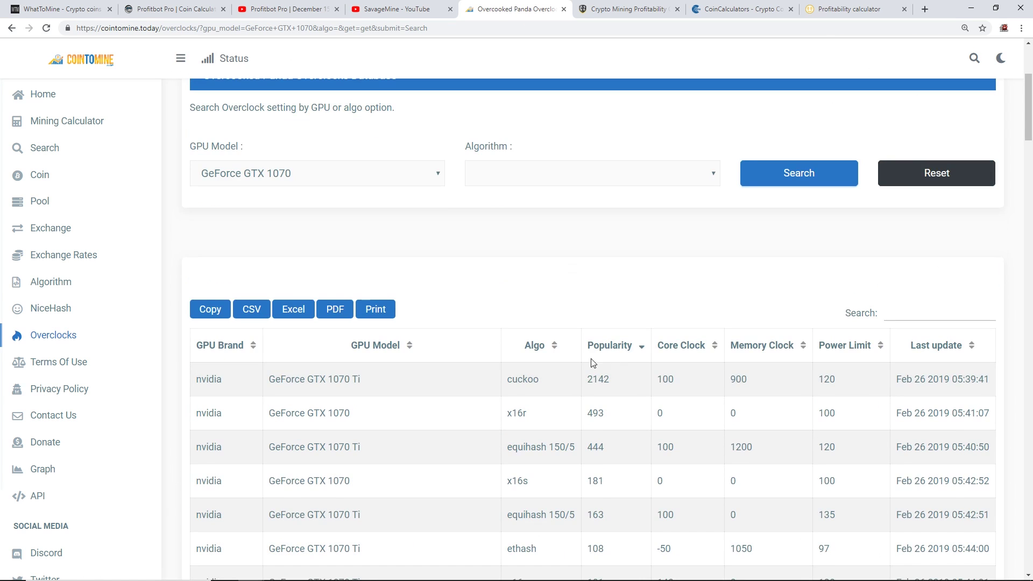
pyautogui.scroll(-3, 586, 369)
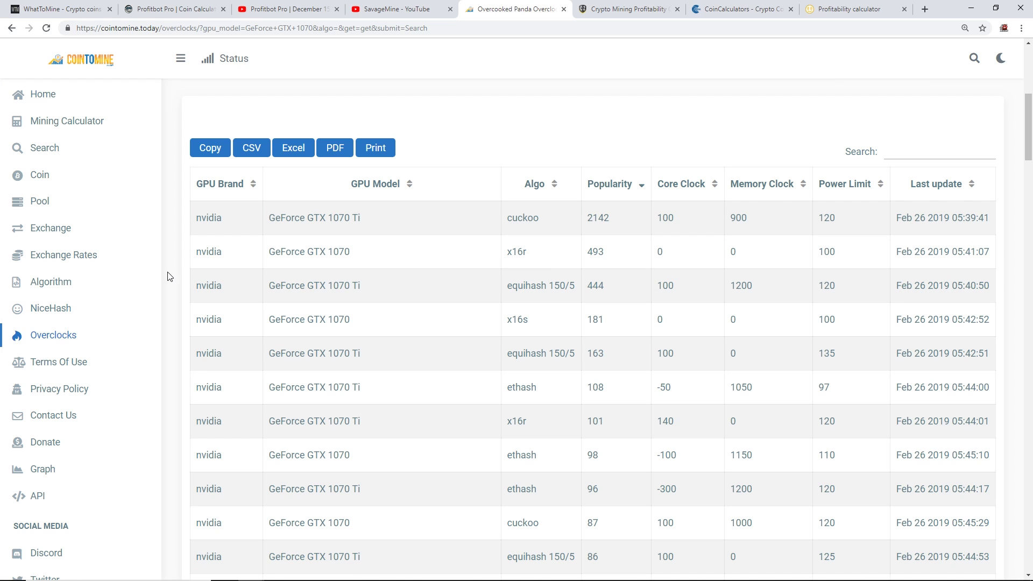
pyautogui.scroll(-2, 484, 280)
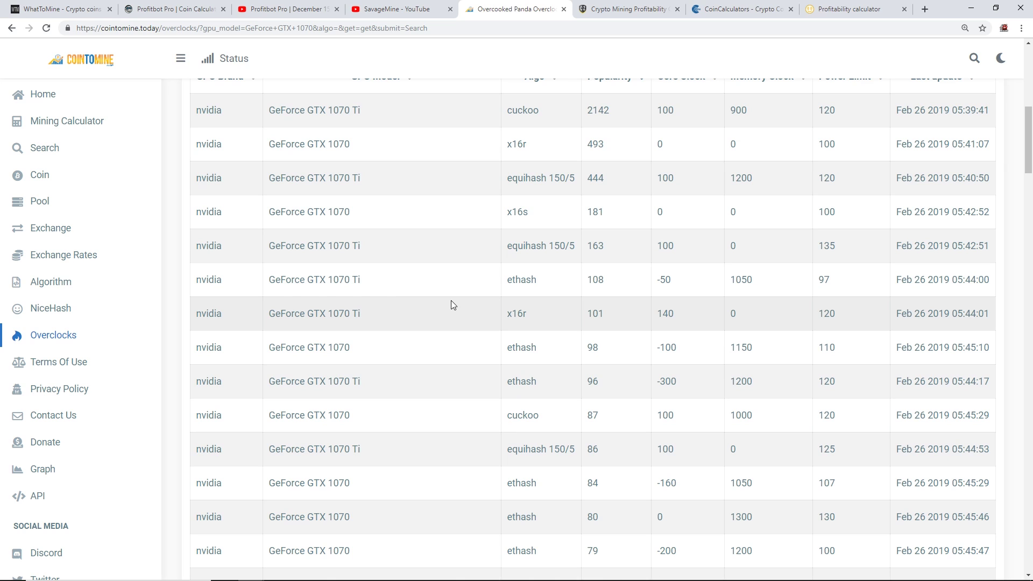
pyautogui.scroll(-3, 510, 445)
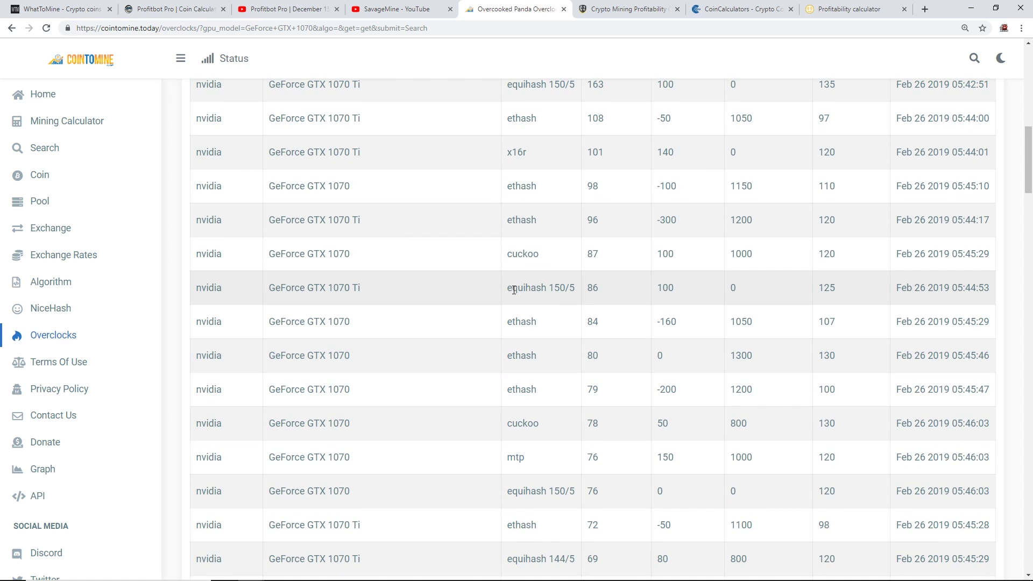
pyautogui.moveTo(514, 290); pyautogui.dragTo(573, 290)
pyautogui.click(499, 288)
pyautogui.scroll(-5, 496, 288)
pyautogui.scroll(-1, 492, 291)
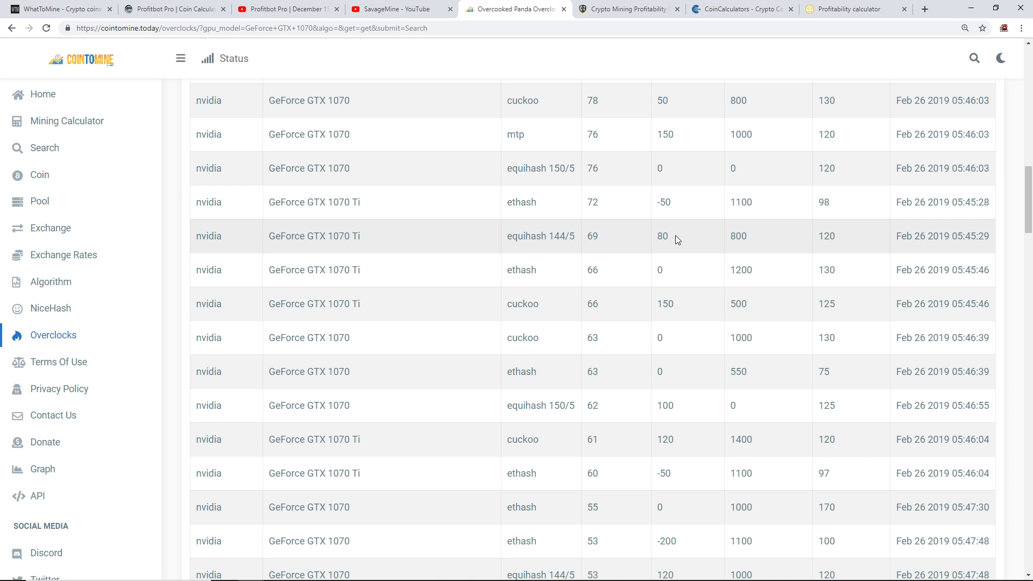
pyautogui.click(726, 250)
pyautogui.scroll(-7, 667, 323)
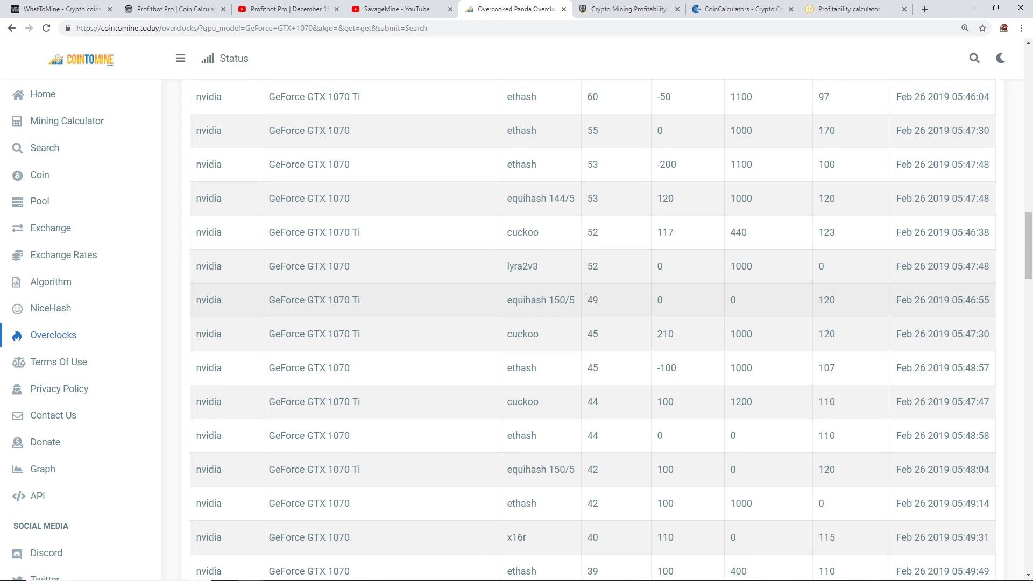
pyautogui.scroll(20, 554, 286)
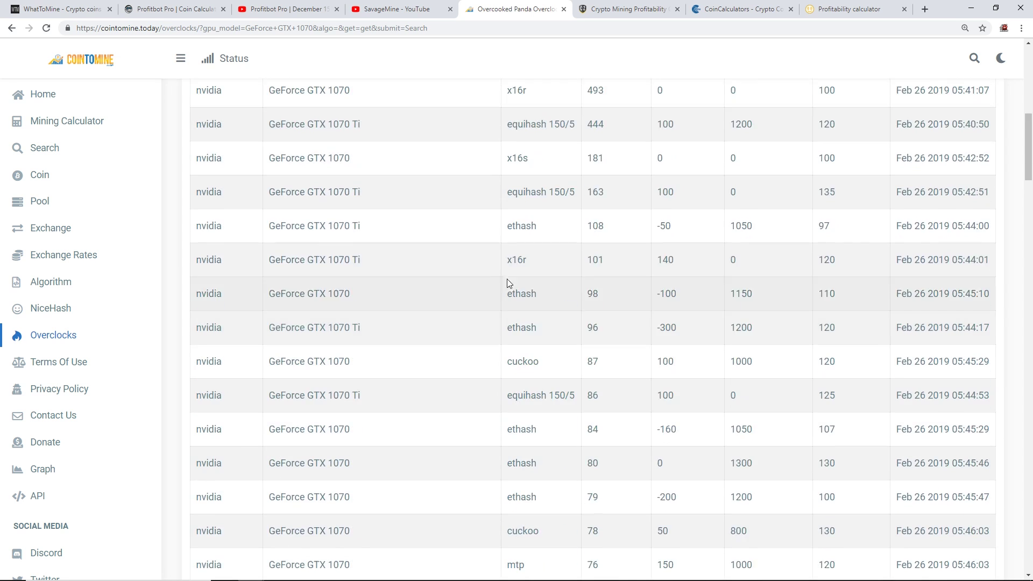
pyautogui.scroll(5, 498, 276)
pyautogui.scroll(-5, 498, 284)
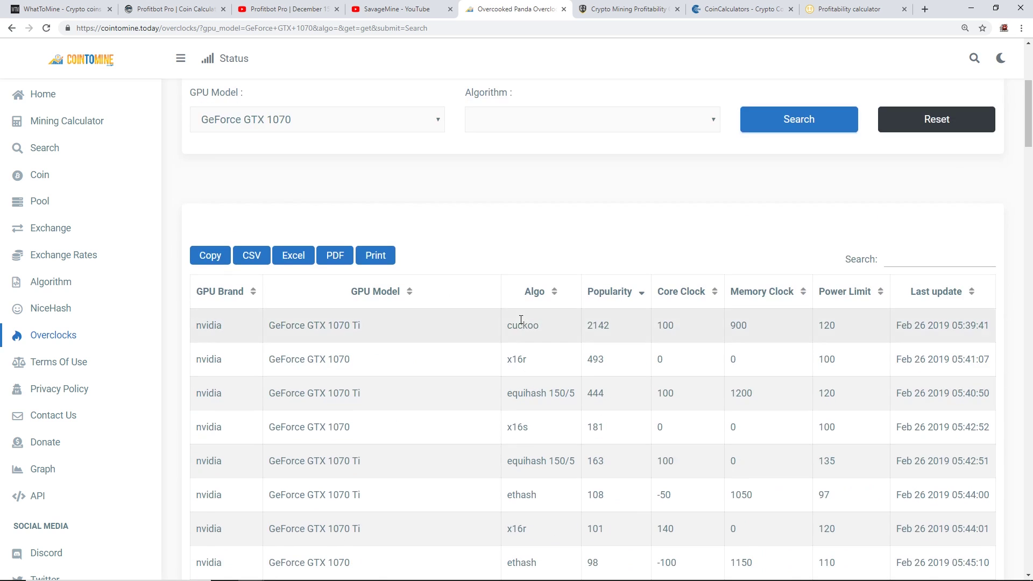
pyautogui.scroll(2, 472, 255)
pyautogui.click(506, 226)
pyautogui.click(476, 251)
pyautogui.scroll(1, 201, 288)
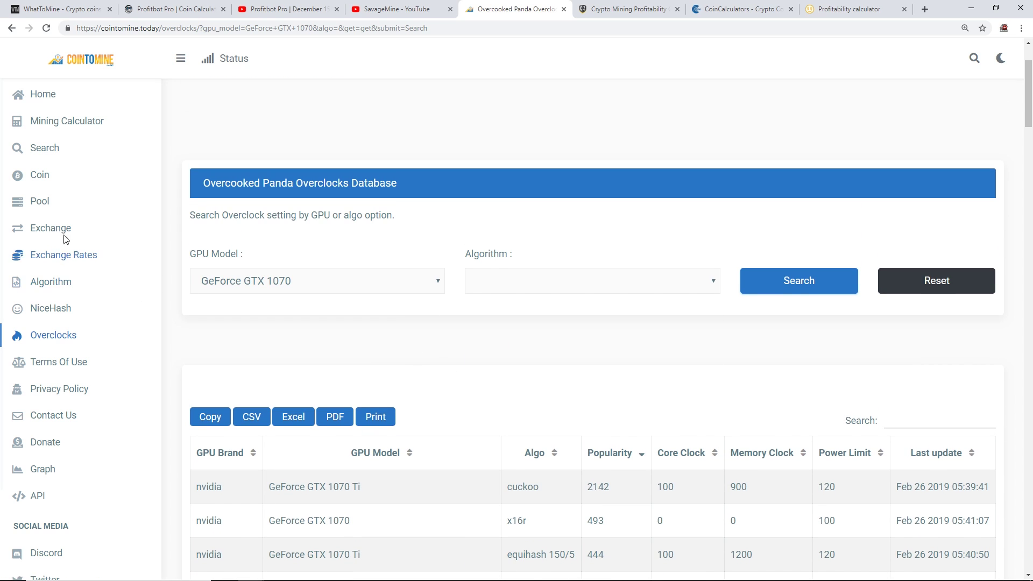
# - Set up CoinToMine's Mining Calculator for 1 GTX 1070 with all CPU-only algorithms unchecked
pyautogui.click(80, 131)
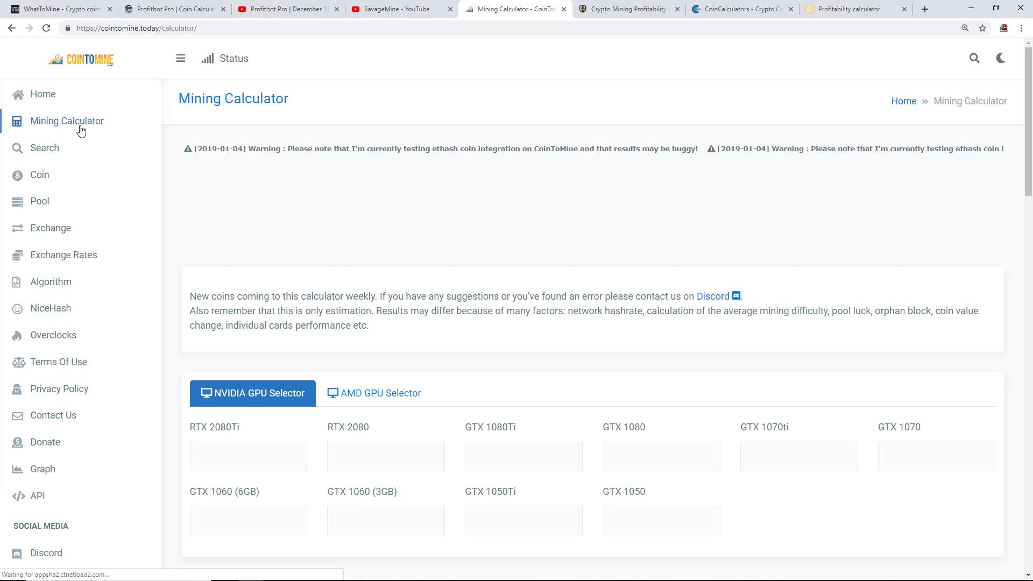
pyautogui.scroll(-2, 490, 369)
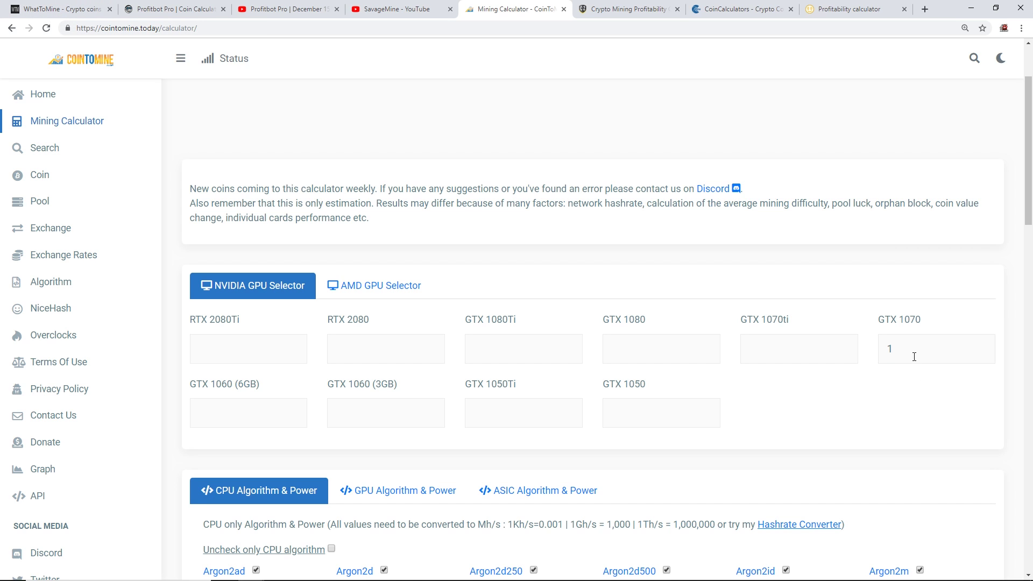
pyautogui.scroll(-4, 906, 336)
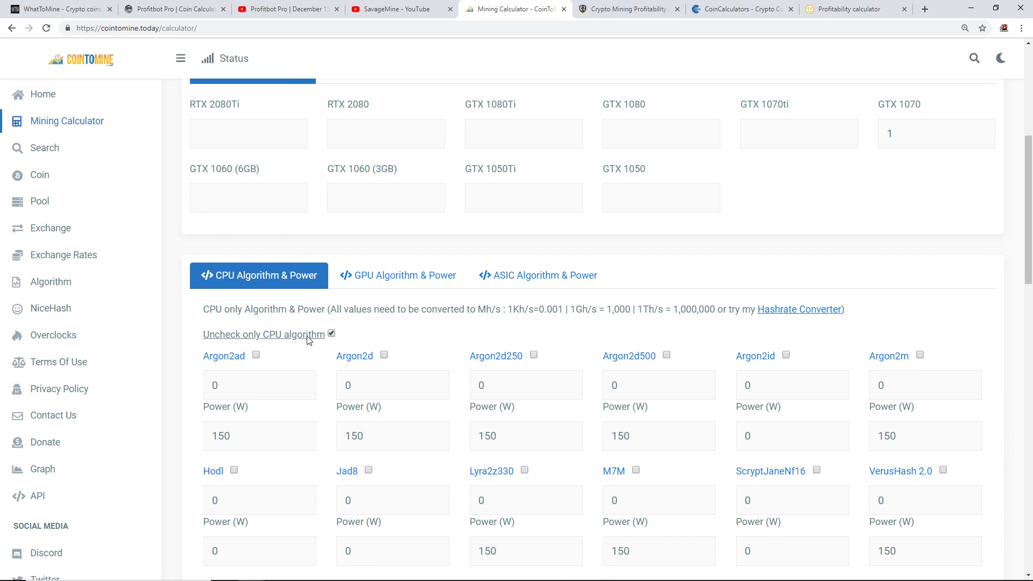
# - Examine the calculator's ASIC and GPU algorithm lists with their hashrate and power values
pyautogui.click(541, 283)
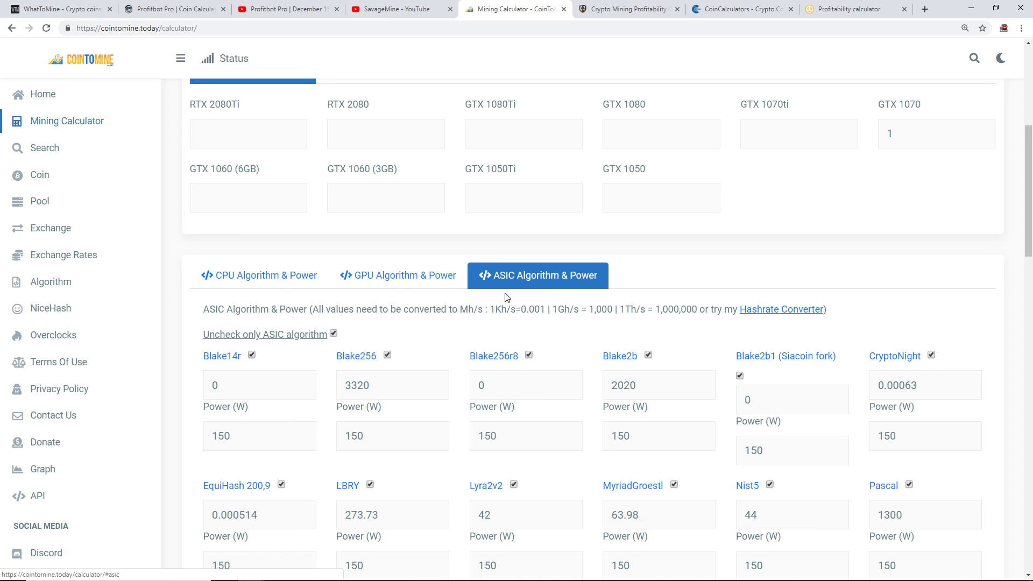
pyautogui.click(415, 282)
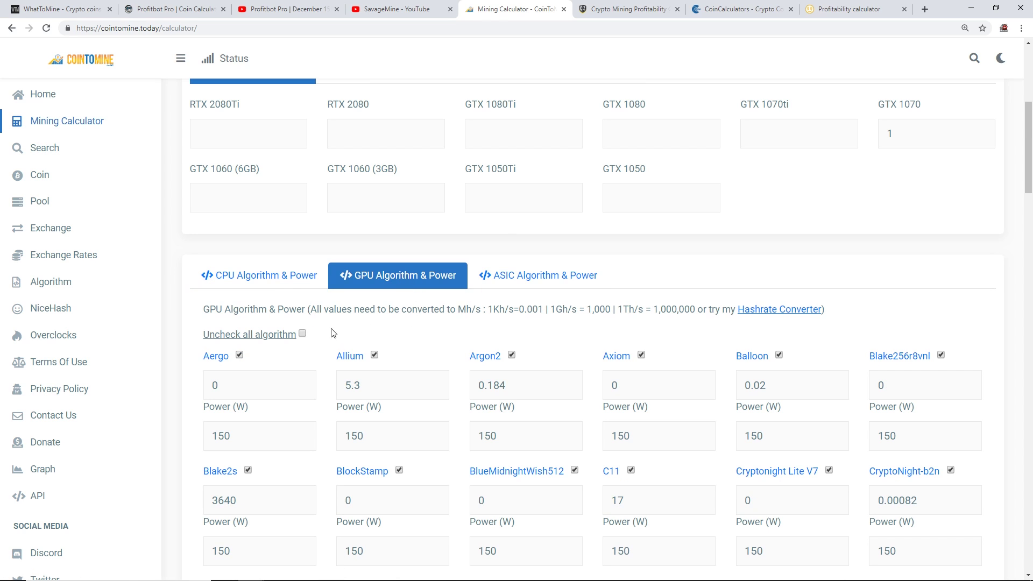
pyautogui.scroll(-5, 388, 337)
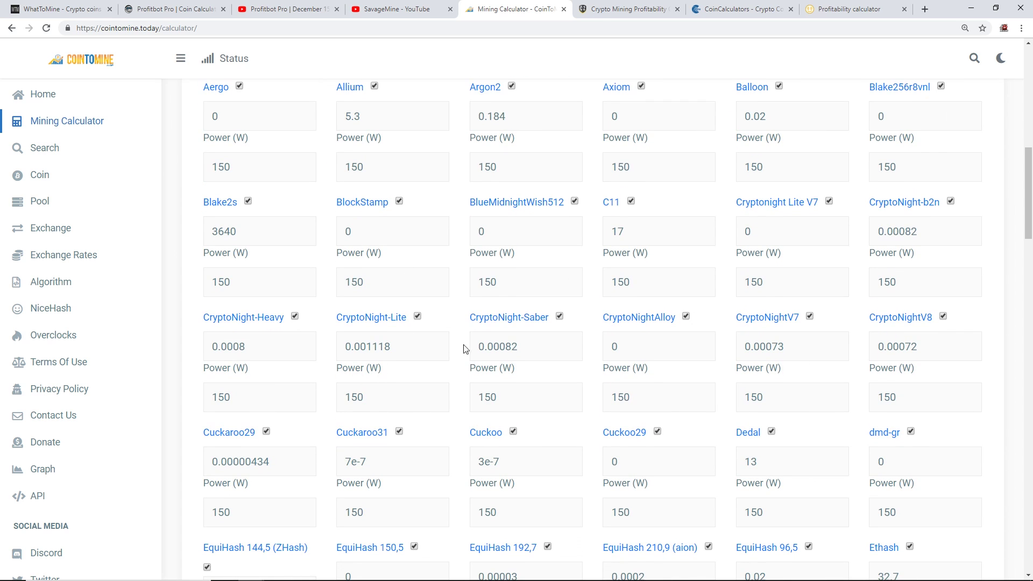
pyautogui.scroll(-3, 543, 311)
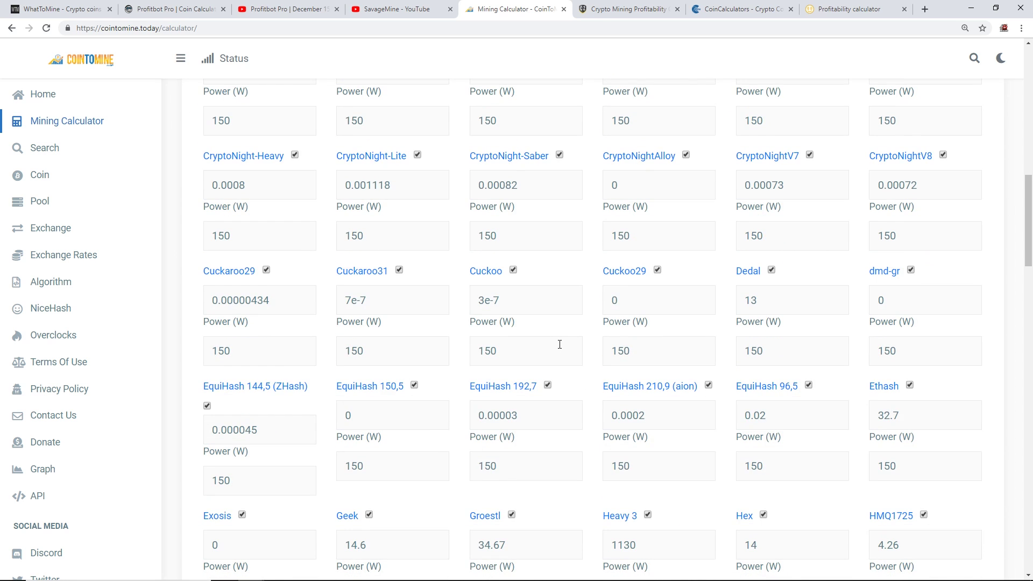
pyautogui.scroll(-1, 558, 342)
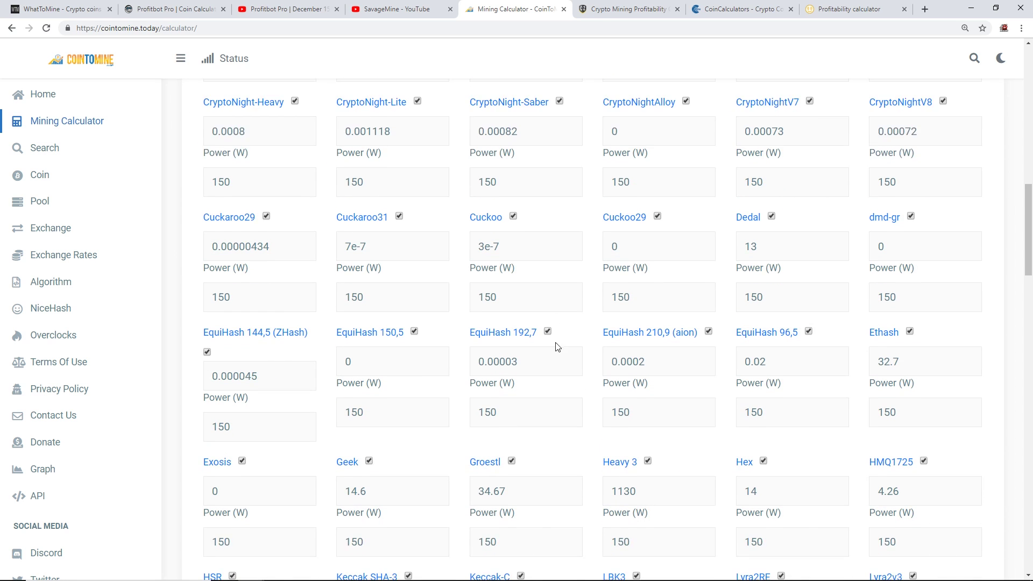
pyautogui.scroll(-1, 559, 363)
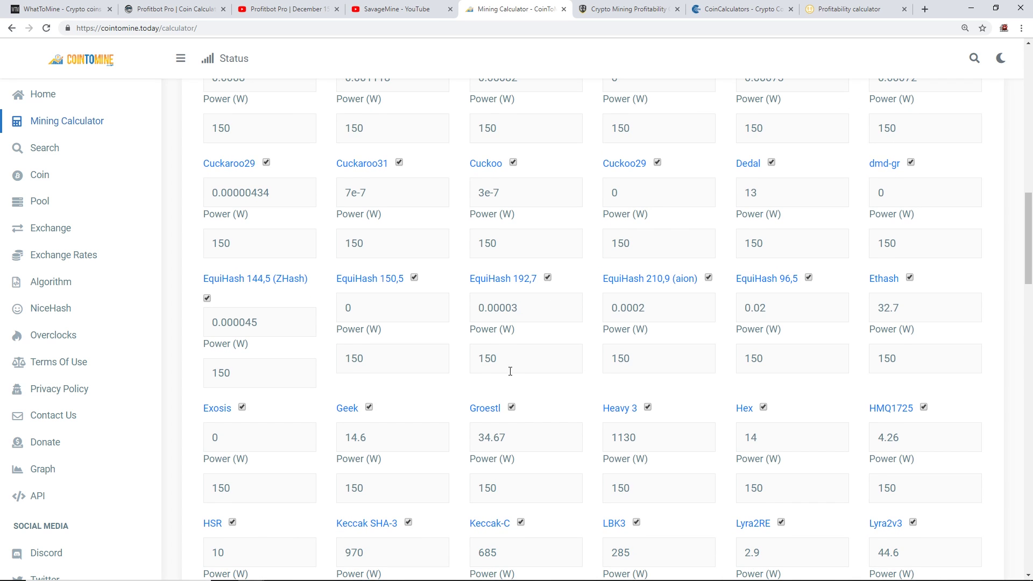
pyautogui.scroll(-17, 511, 373)
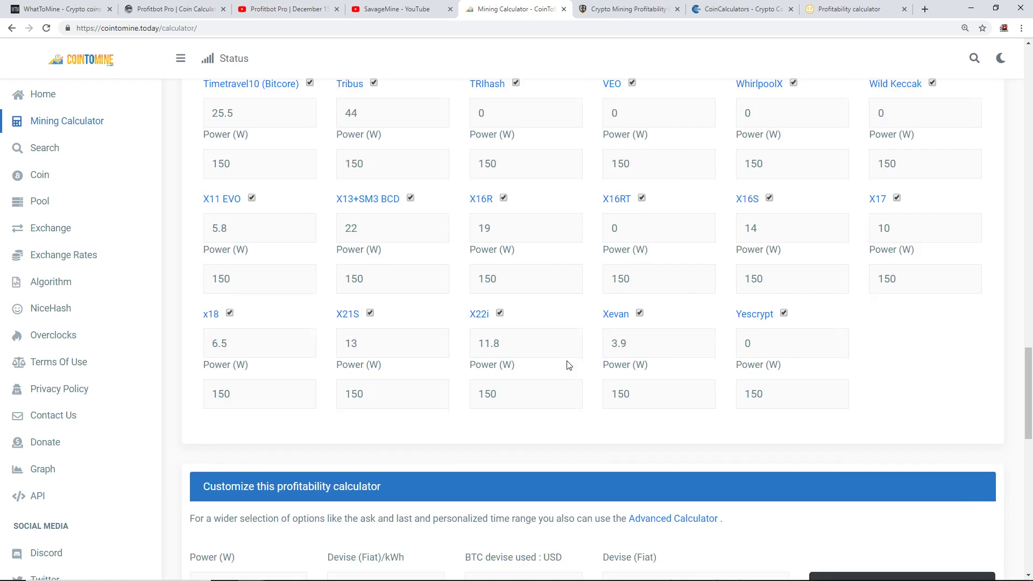
pyautogui.scroll(-2, 558, 353)
pyautogui.scroll(6, 558, 353)
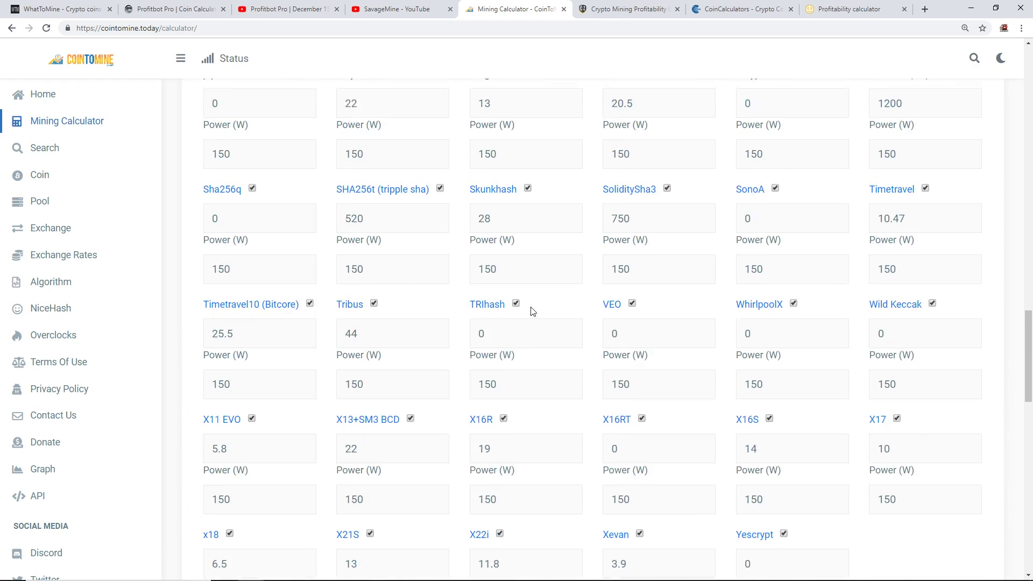
pyautogui.scroll(-9, 533, 308)
# - Calculate the GTX 1070's mining profitability and review the ranked coin results
pyautogui.click(867, 484)
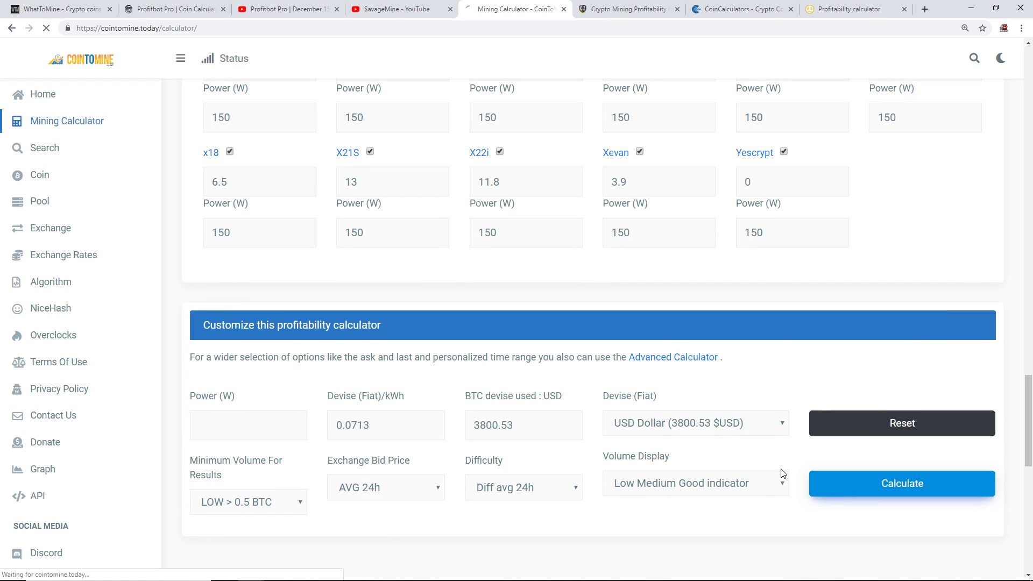
pyautogui.scroll(2, 521, 396)
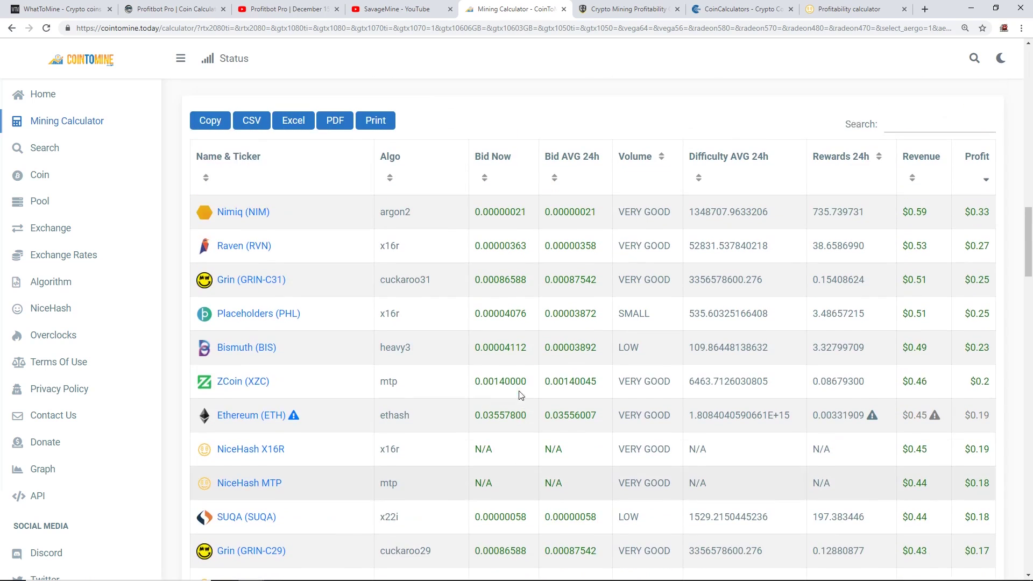
pyautogui.scroll(1, 521, 396)
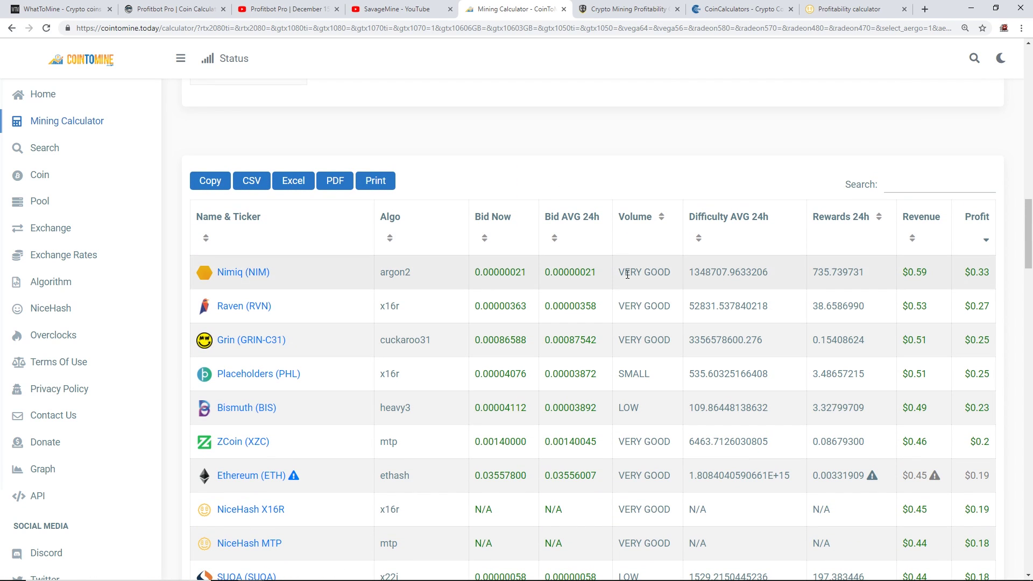
pyautogui.scroll(5, 841, 256)
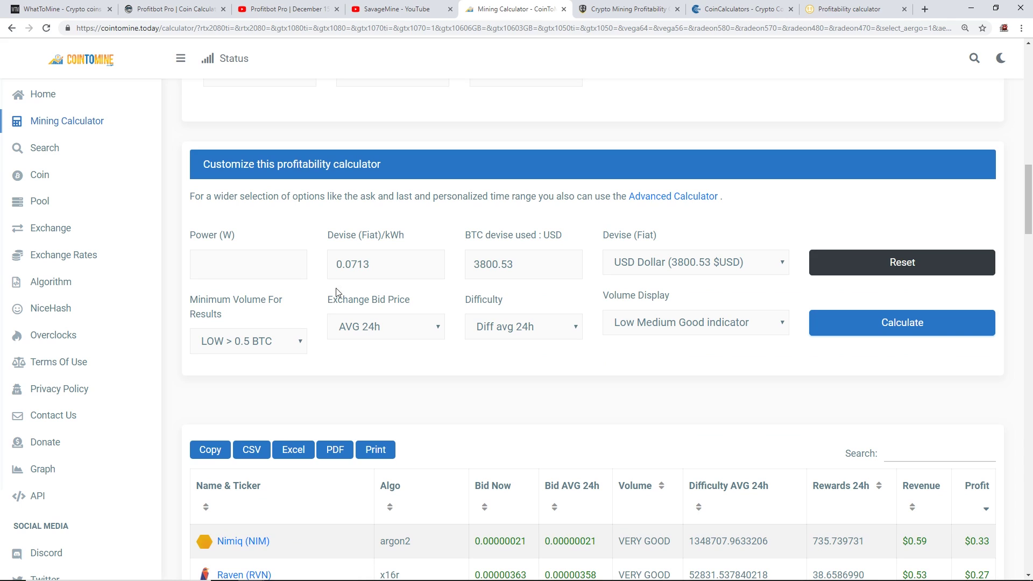
# - Set the electricity price to 0.1 per kWh and recalculate the GTX 1070's coin profitability
pyautogui.moveTo(370, 265); pyautogui.dragTo(347, 266)
pyautogui.write('1')
pyautogui.click(883, 323)
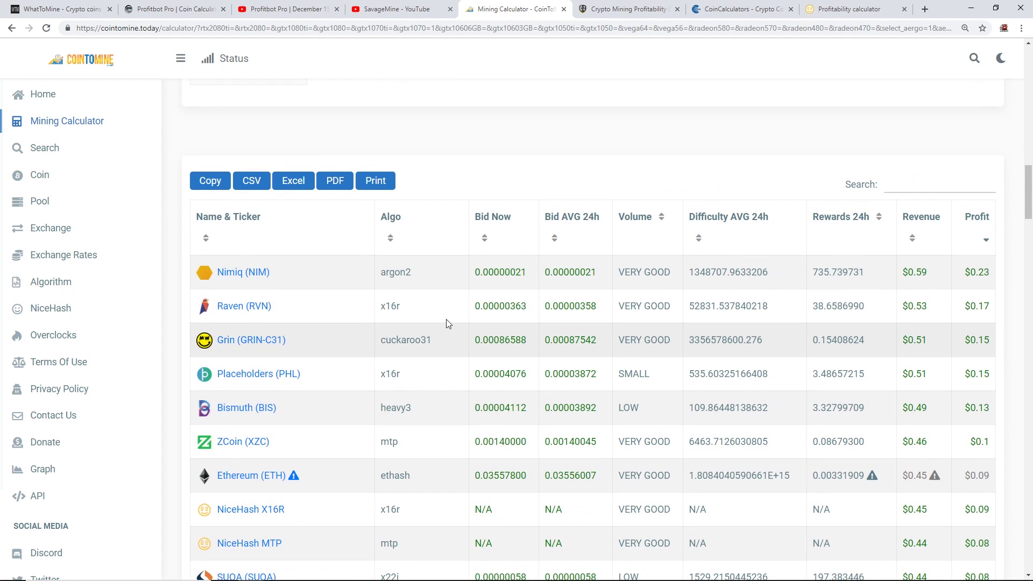
pyautogui.moveTo(297, 267)
pyautogui.moveTo(919, 273)
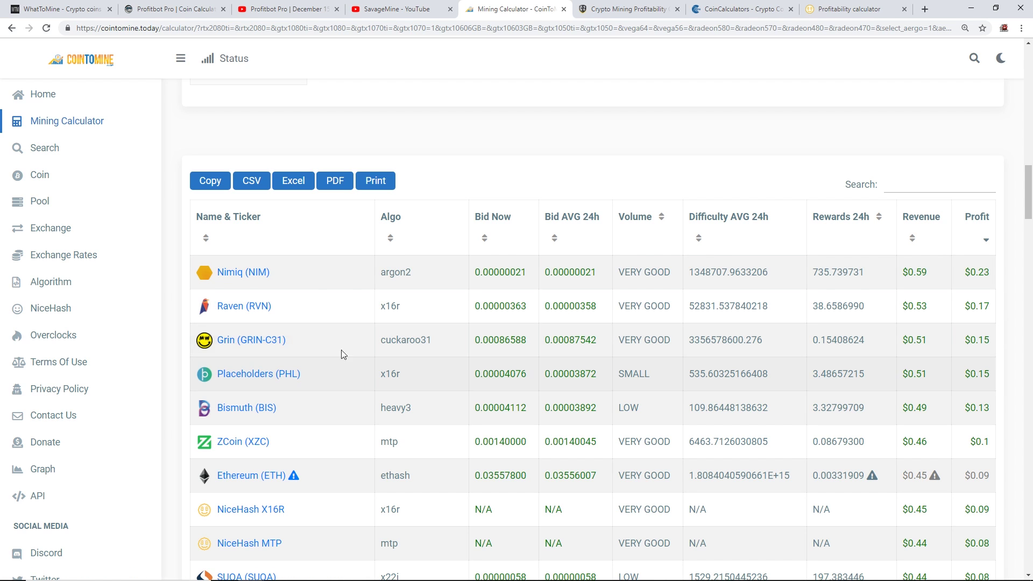
# - Switch to WhatToMine, recalculate the 1070's profitability and compare its coin results with CoinToMine's
pyautogui.click(61, 10)
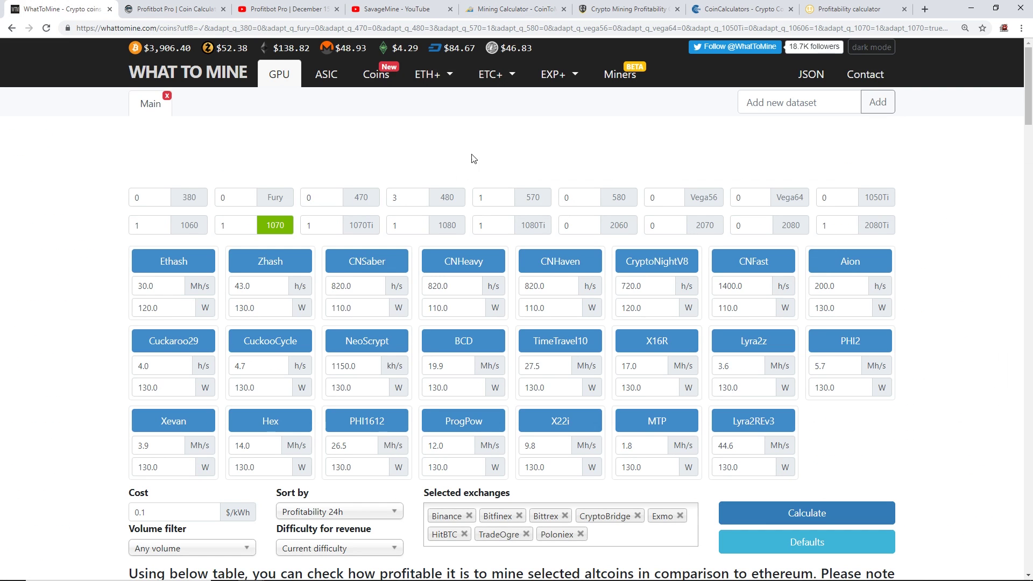
pyautogui.click(766, 520)
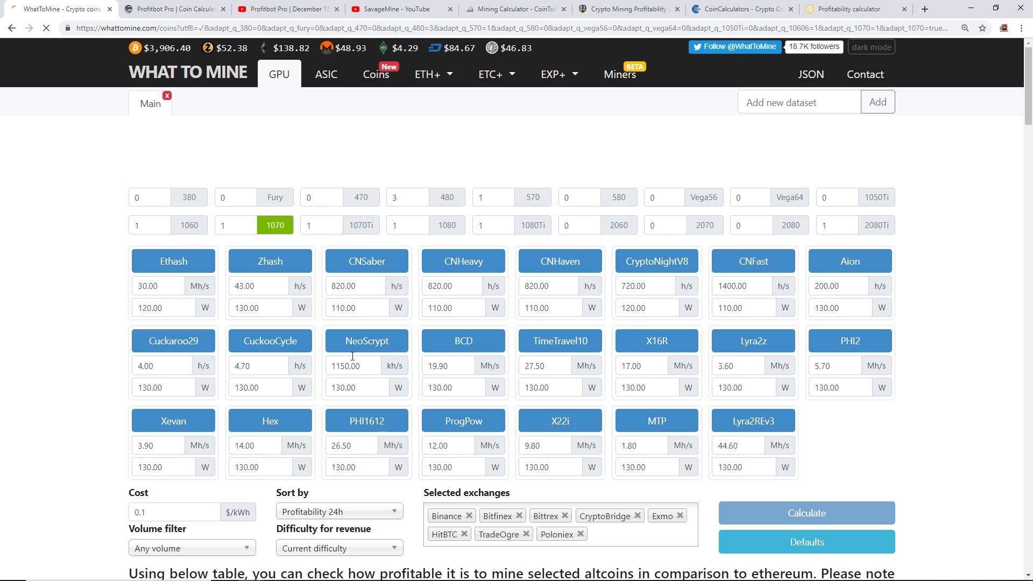
pyautogui.scroll(-5, 143, 306)
pyautogui.scroll(-3, 132, 315)
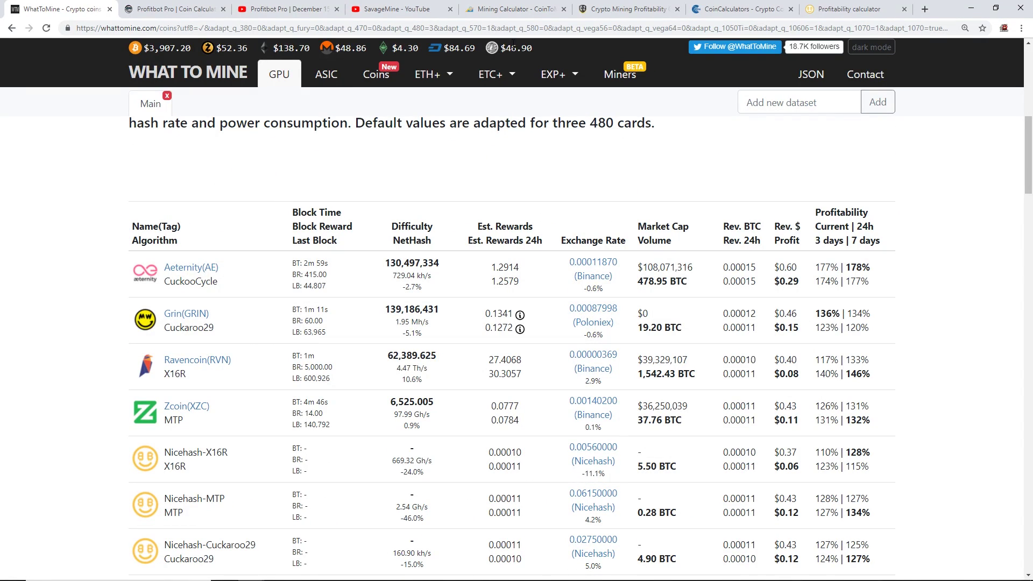
pyautogui.click(508, 9)
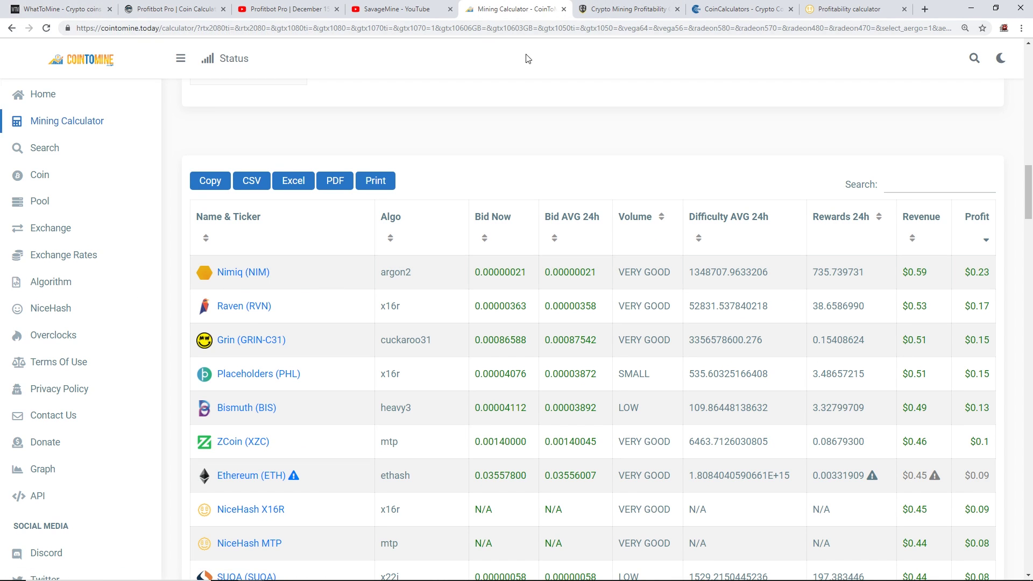
pyautogui.click(76, 7)
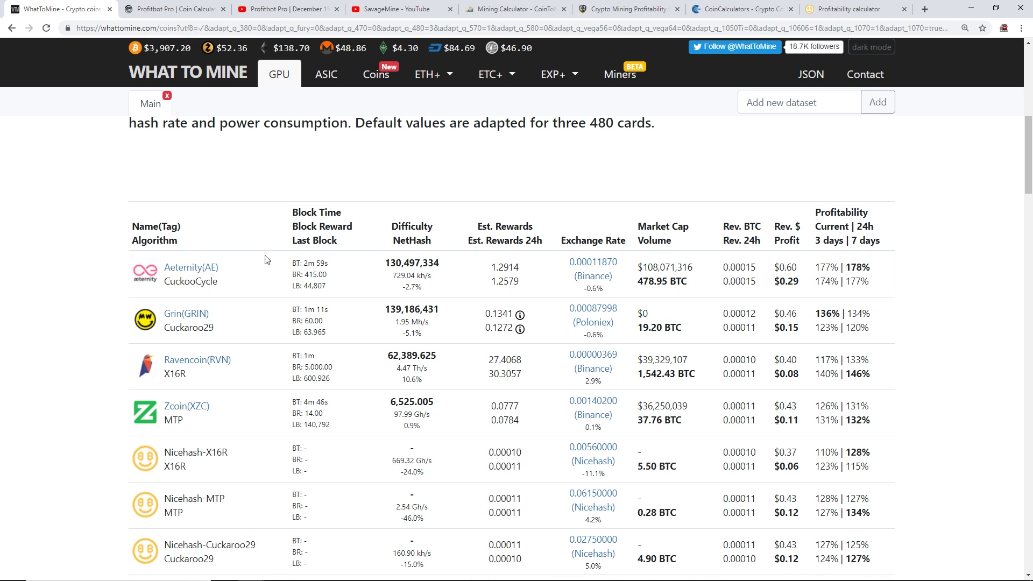
# - Switch to Crypt0.Zone's Crypto Mining Profitability Calculator
pyautogui.click(596, 11)
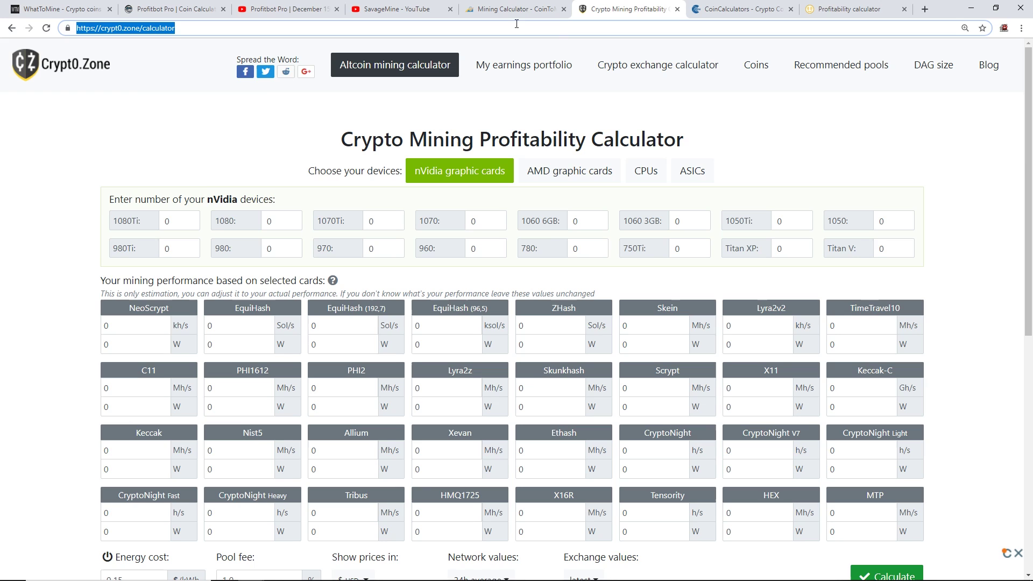
# - Compare the GTX 1070's ranked coin results on CoinToMine with those on WhatToMine, checking shared coins such as Ravencoin
pyautogui.hotkey('ctrl', 'shift', 'Tab')
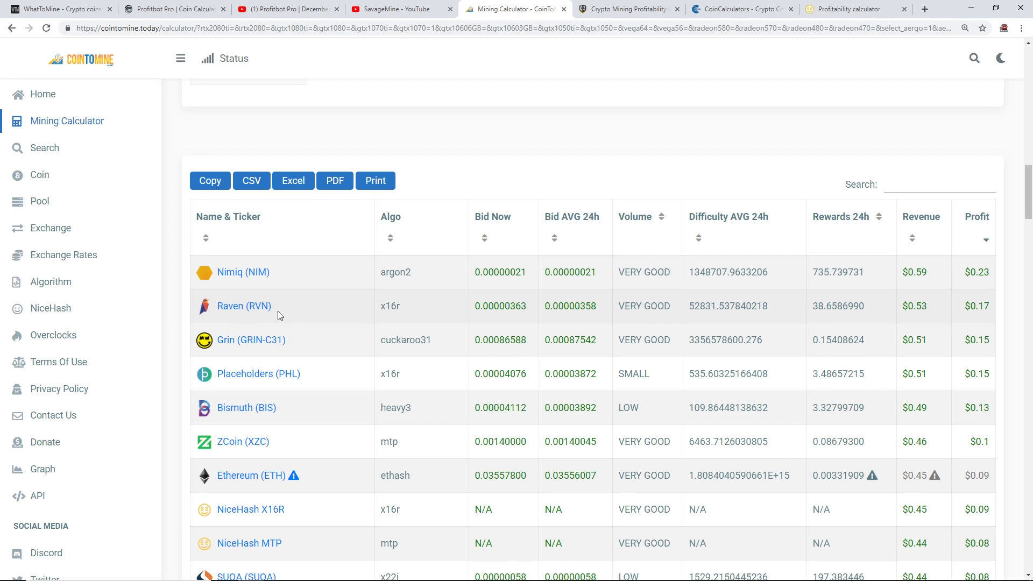
pyautogui.hotkey('ctrl', '1')
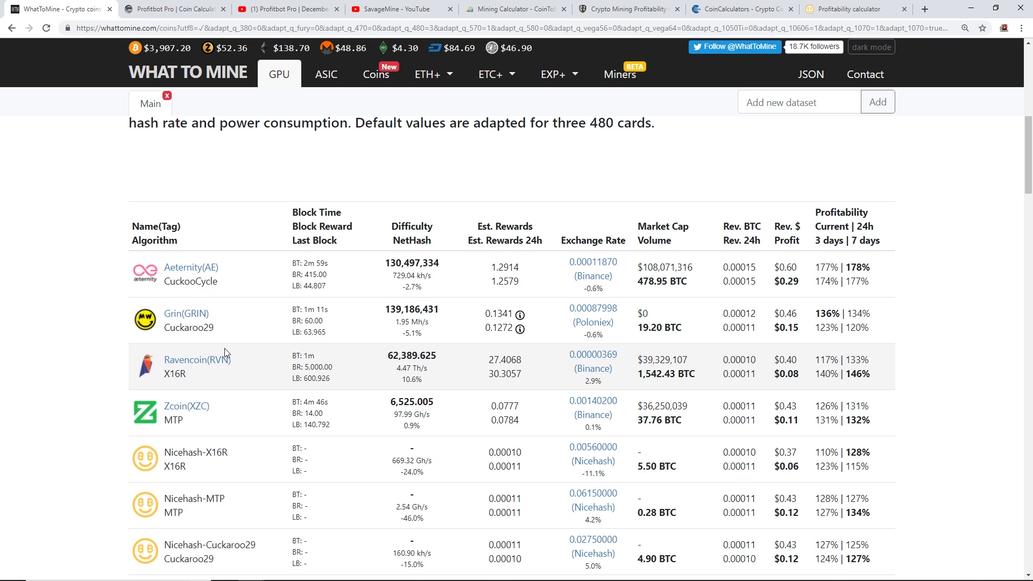
pyautogui.click(512, 6)
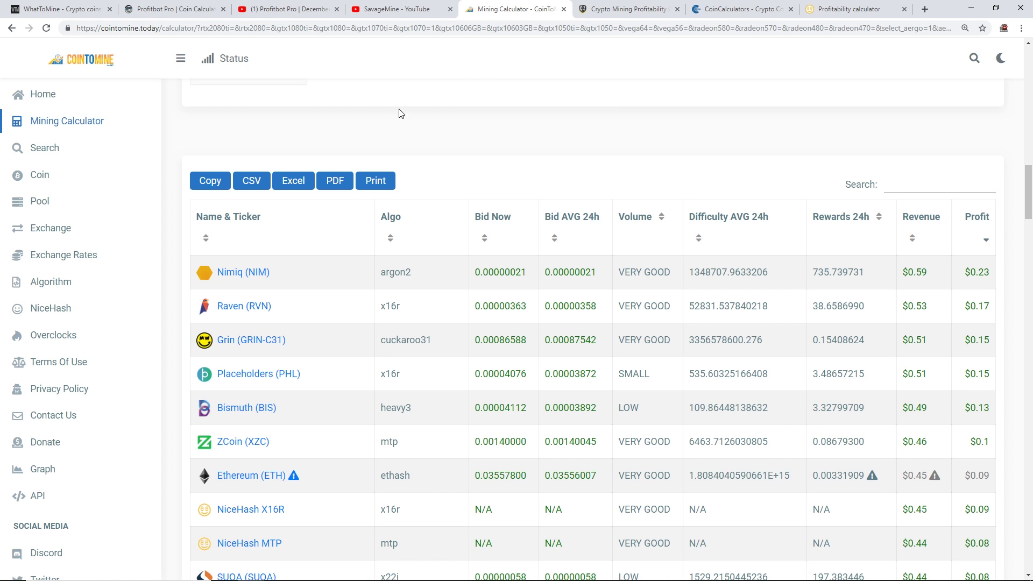
pyautogui.click(80, 4)
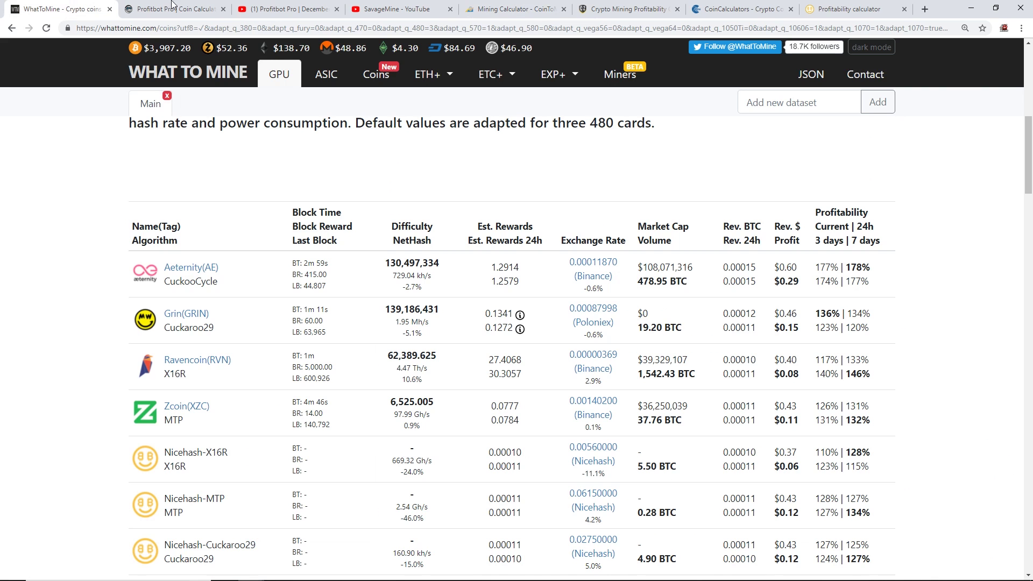
pyautogui.scroll(5, 195, 179)
pyautogui.scroll(5, 195, 179)
pyautogui.scroll(-13, 197, 177)
pyautogui.scroll(3, 200, 167)
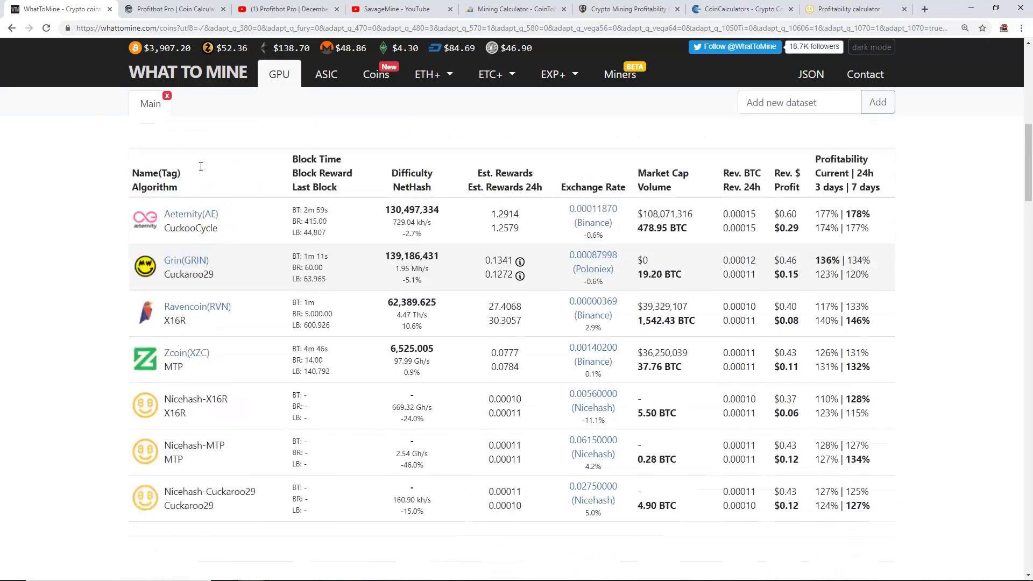
pyautogui.click(516, 10)
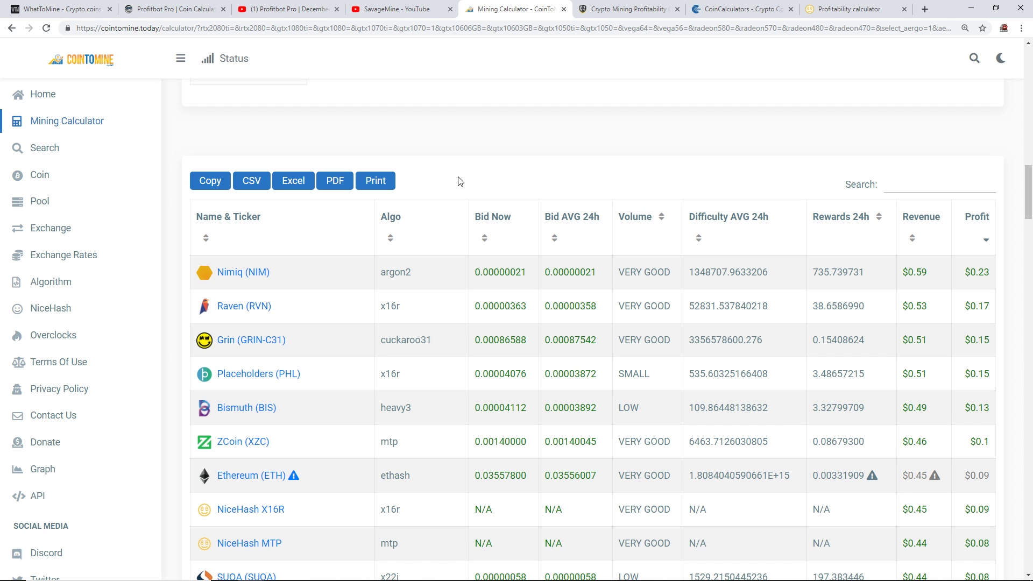
# - Return to Crypt0.Zone's Crypto Mining Profitability Calculator and examine its site address and page
pyautogui.click(674, 5)
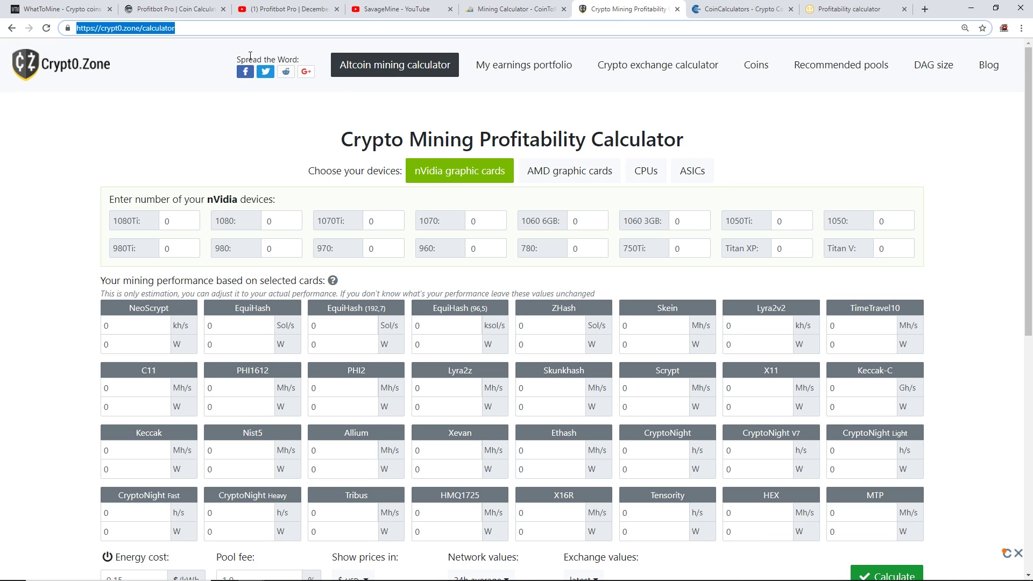
pyautogui.click(120, 29)
pyautogui.click(182, 82)
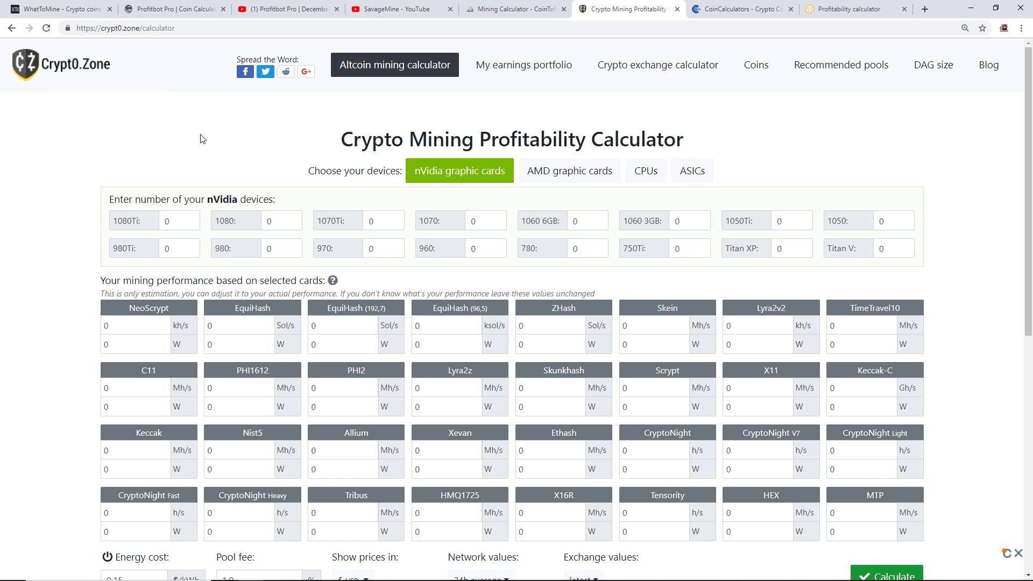
# - Revisit WhatToMine's coin list and CoinToMine's GPU selector to compare them with Crypt0.Zone's layout
pyautogui.click(86, 9)
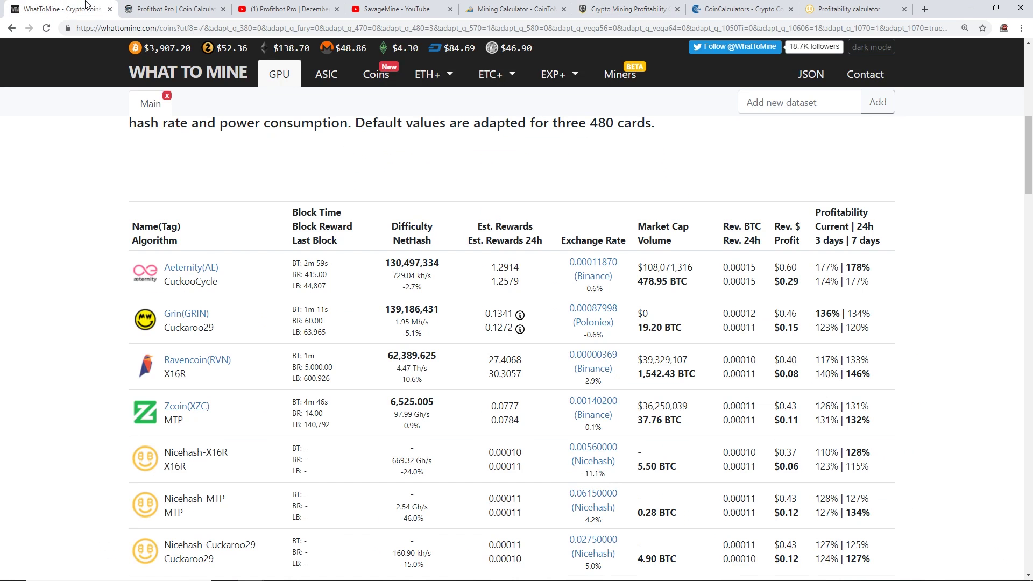
pyautogui.click(498, 8)
pyautogui.scroll(20, 486, 171)
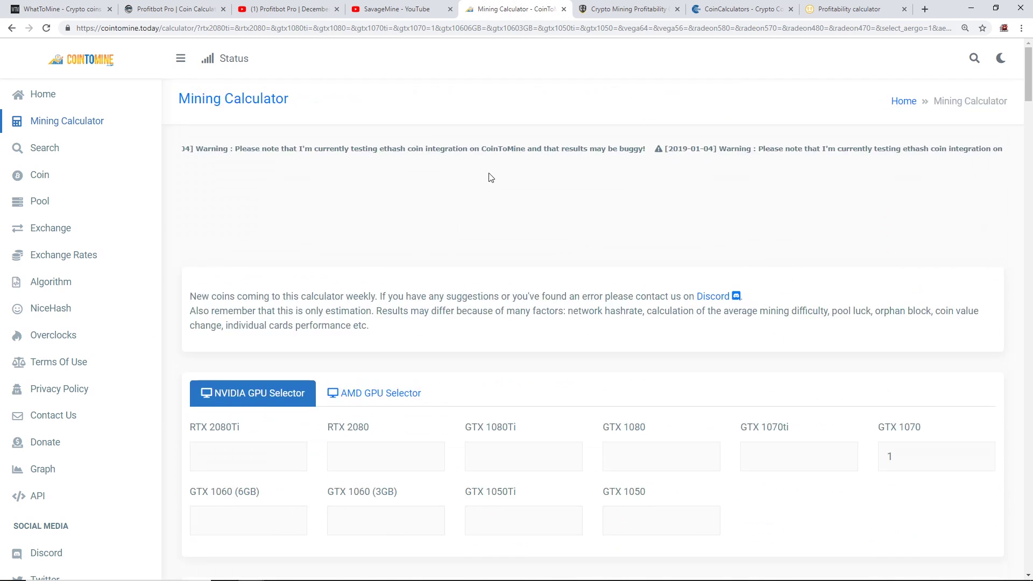
# - In Crypt0.Zone's calculator, enter one nVidia 1070, set the energy cost to 0.1 $/kWh and calculate the profitability
pyautogui.click(646, 9)
pyautogui.click(446, 227)
pyautogui.write('1')
pyautogui.scroll(-3, 279, 383)
pyautogui.click(124, 420)
pyautogui.click(123, 421)
pyautogui.press('BackSpace')
pyautogui.click(860, 418)
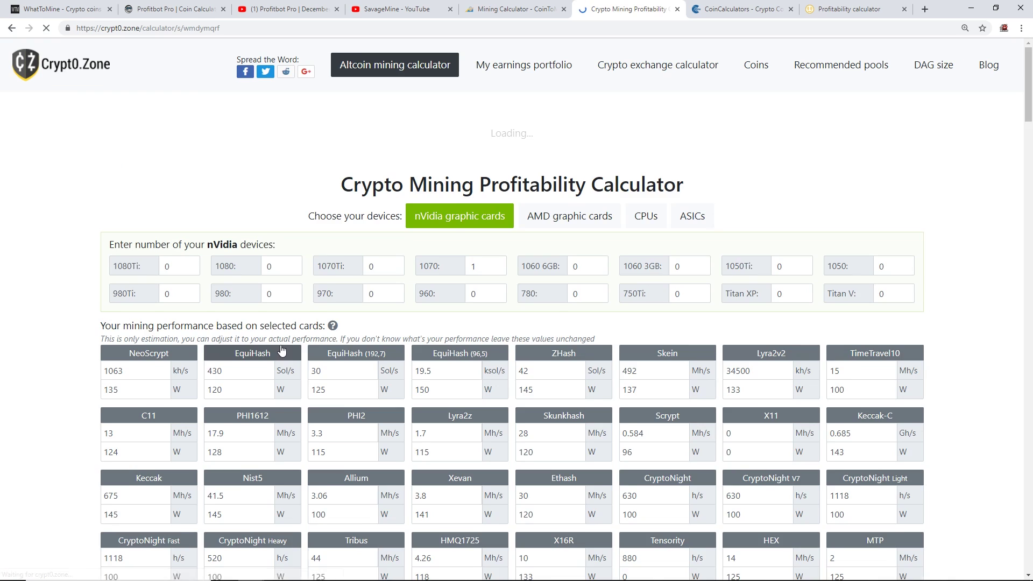
# - Review the ranked coin results for the 1070, including the price change and the hourly and daily net profit
pyautogui.scroll(-13, 281, 351)
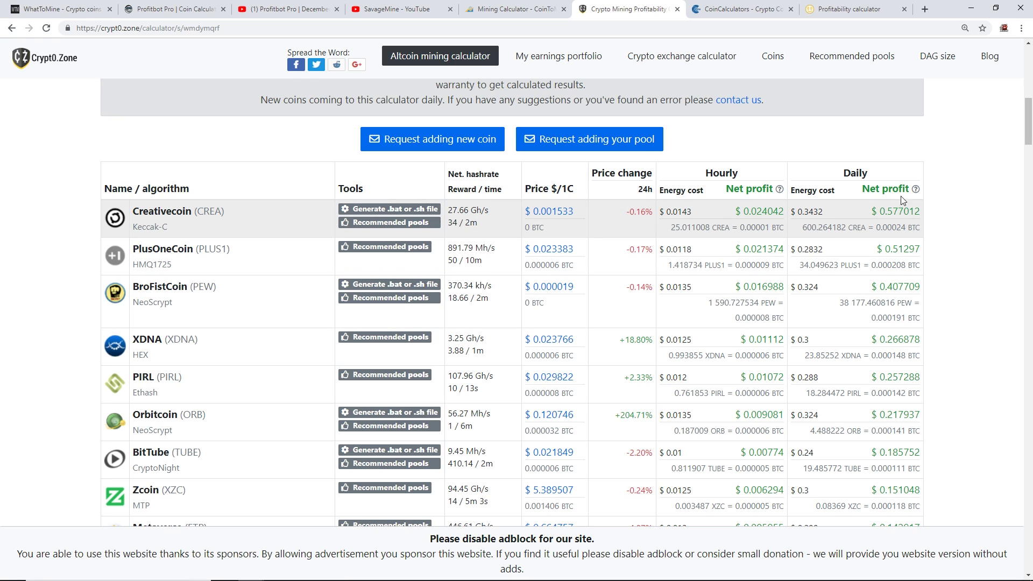
pyautogui.scroll(-3, 809, 217)
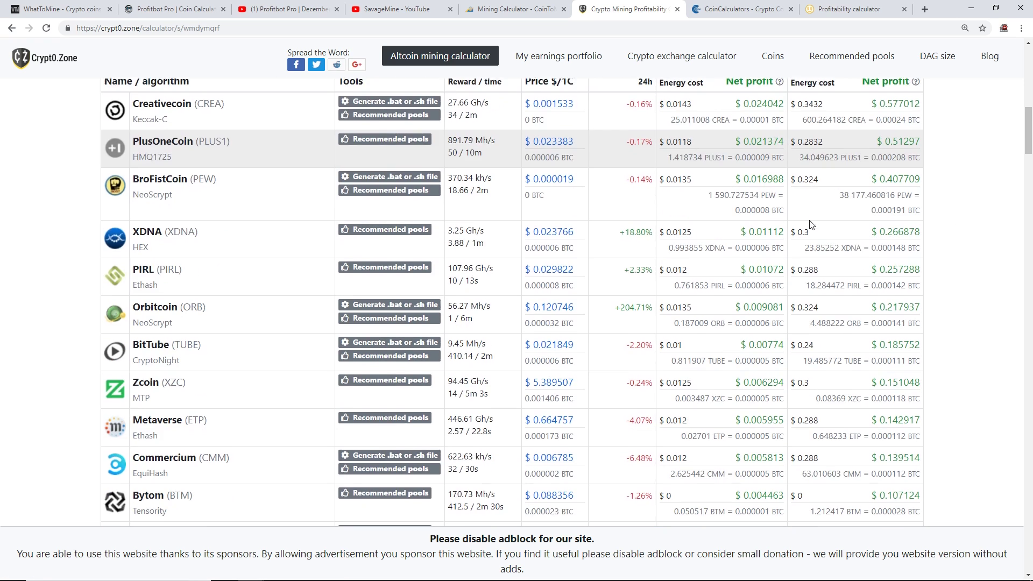
pyautogui.scroll(-1, 810, 220)
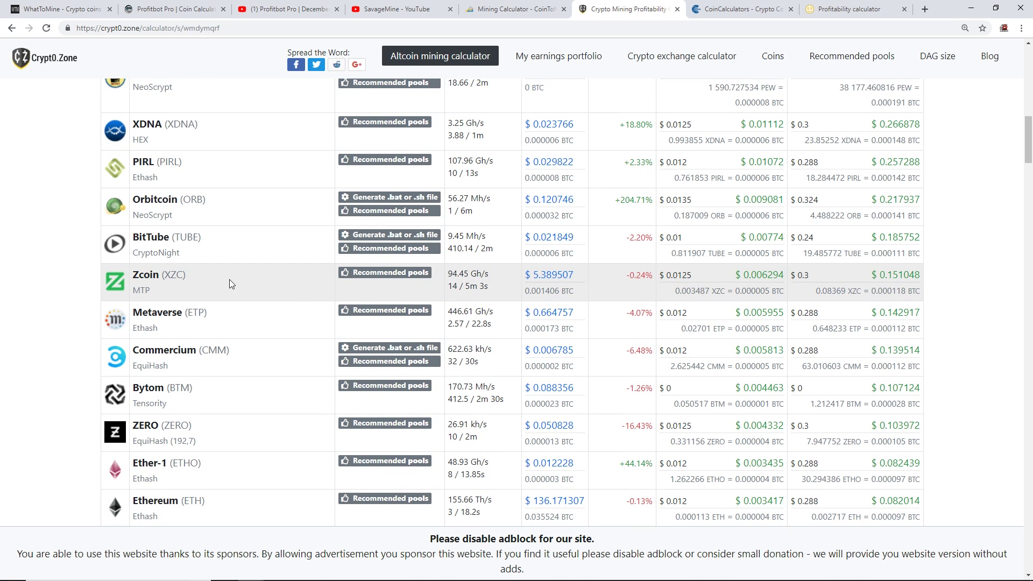
pyautogui.scroll(3, 279, 280)
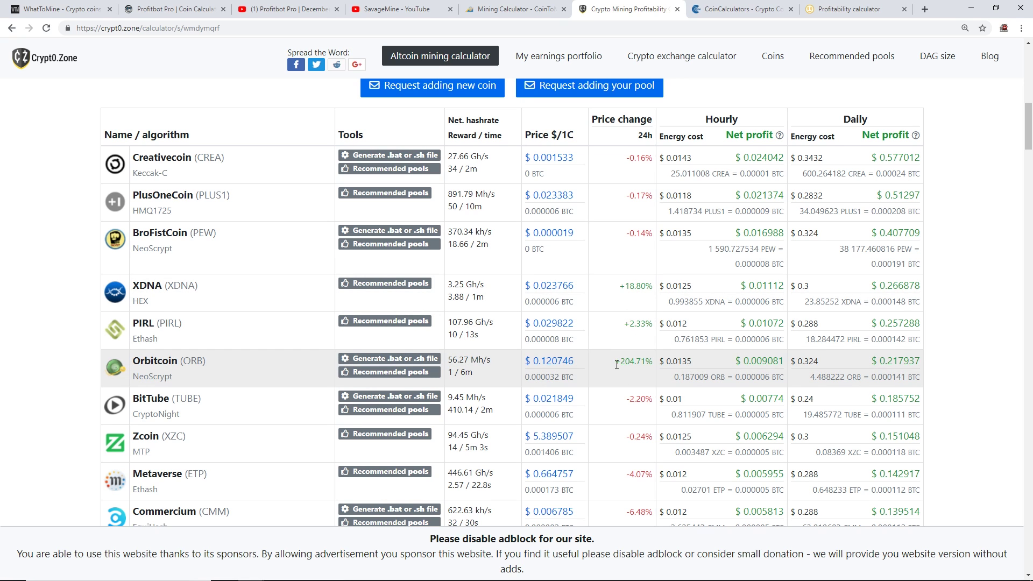
pyautogui.scroll(-7, 1019, 362)
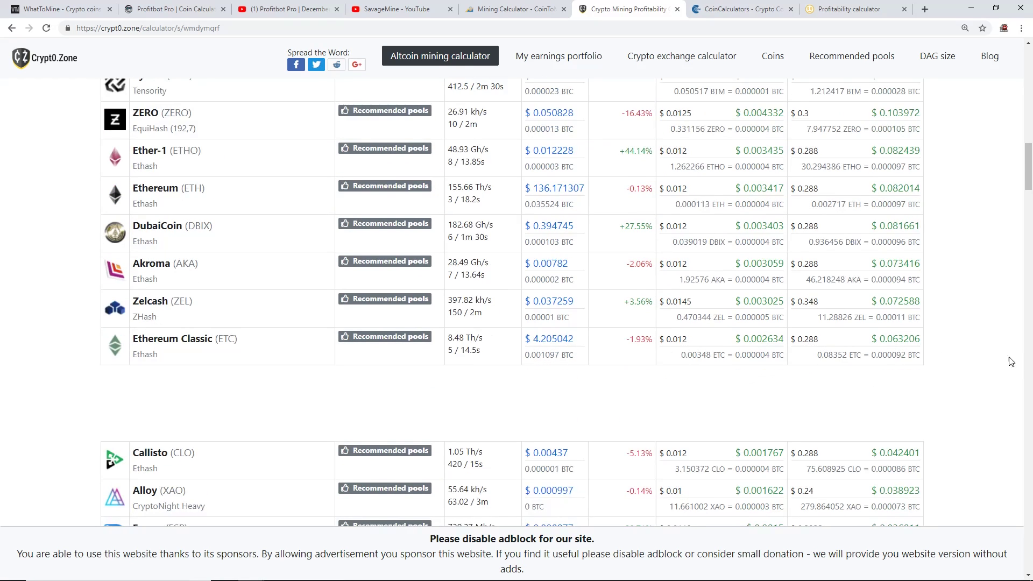
pyautogui.scroll(-2, 982, 354)
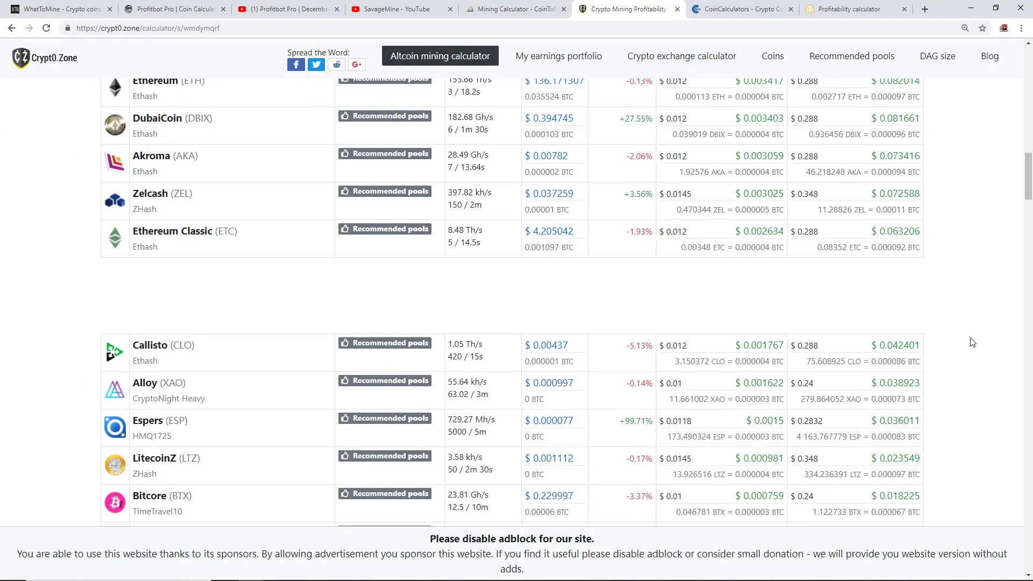
pyautogui.scroll(11, 973, 343)
pyautogui.scroll(2, 958, 339)
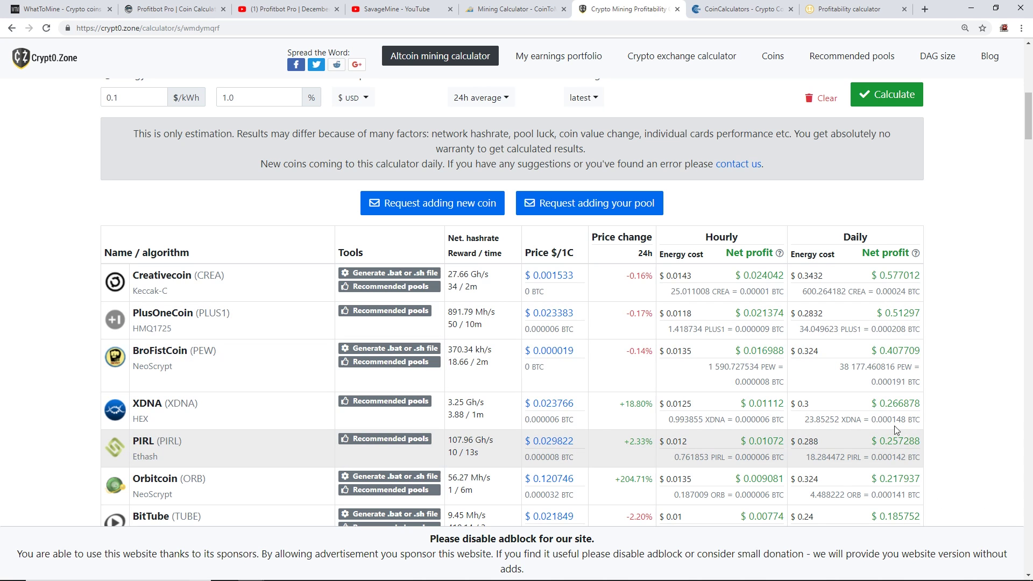
pyautogui.scroll(9, 656, 266)
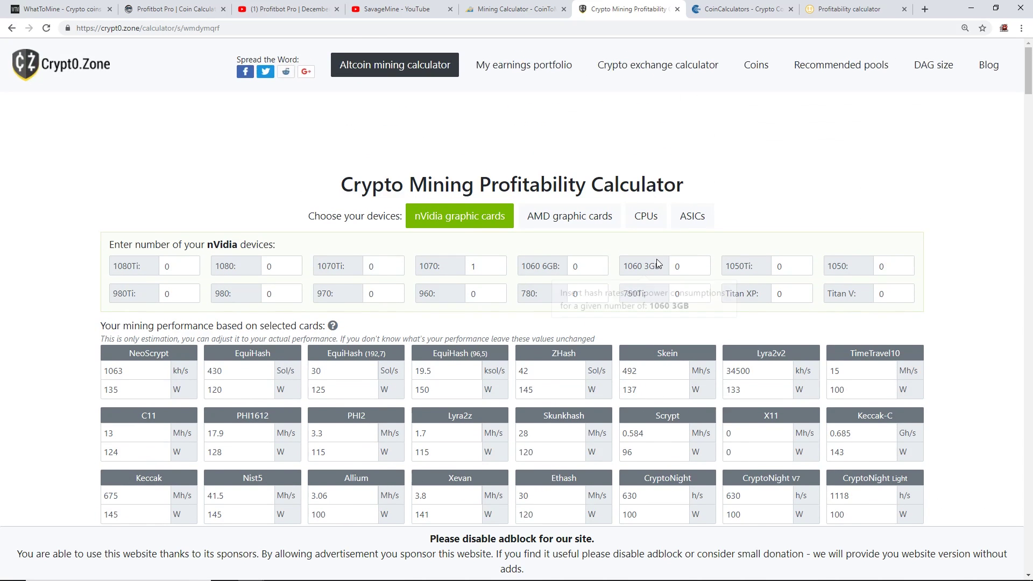
# - Deselect the nVidia graphics cards, show the AMD and CPU device lists in turn, and hide both again
pyautogui.click(466, 221)
pyautogui.click(551, 221)
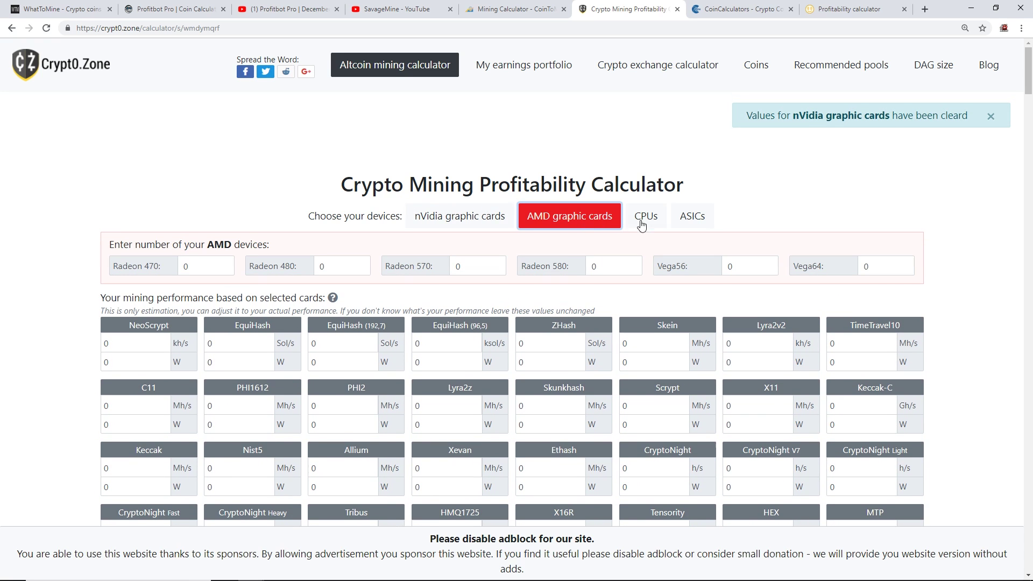
pyautogui.click(642, 221)
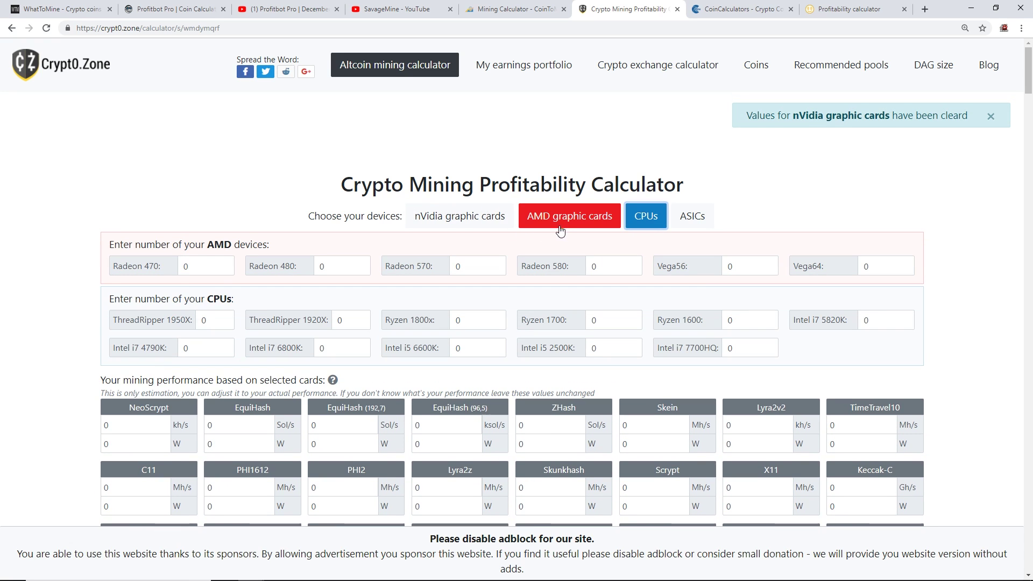
pyautogui.click(557, 224)
pyautogui.click(629, 213)
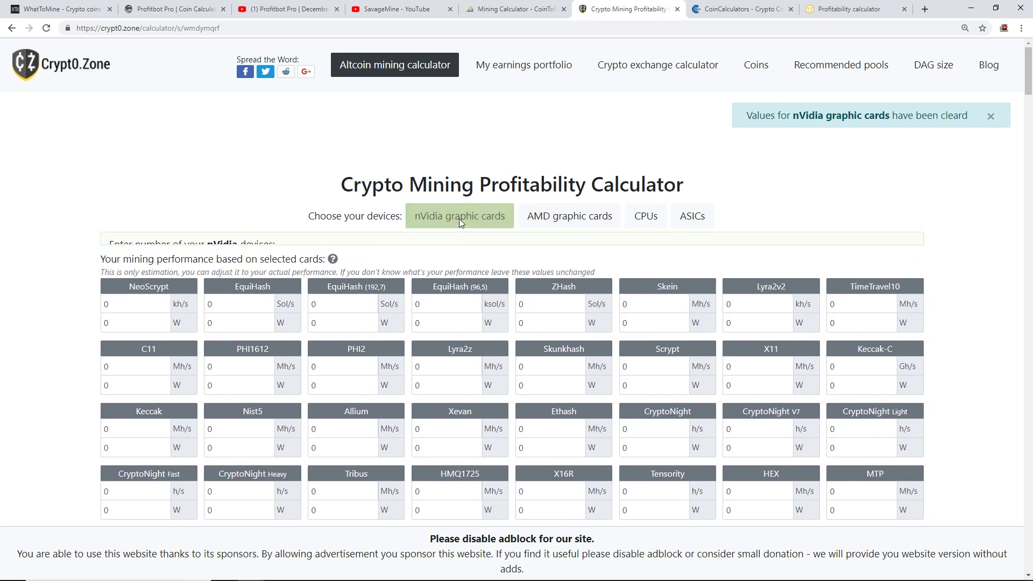